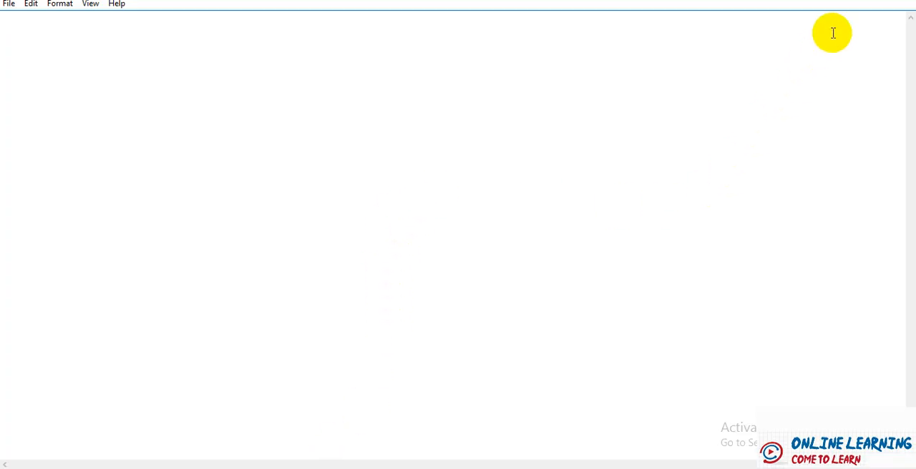
# - Sketch a two-cycle AC waveform crossing a horizontal axis, with a plus sign above and a minus sign below the axis at its start
pyautogui.click(839, 0)
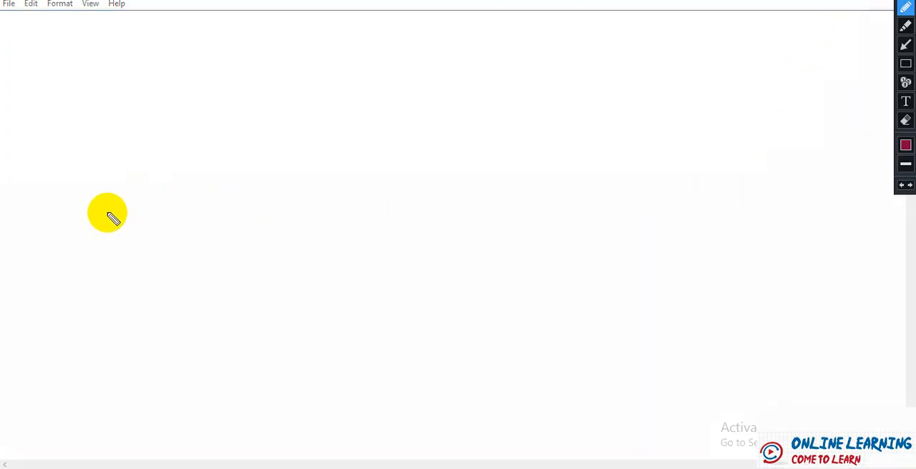
pyautogui.moveTo(102, 213)
pyautogui.mouseDown()
pyautogui.moveTo(156, 160)
pyautogui.moveTo(162, 211)
pyautogui.moveTo(215, 247)
pyautogui.moveTo(241, 167)
pyautogui.moveTo(287, 174)
pyautogui.moveTo(308, 230)
pyautogui.moveTo(358, 183)
pyautogui.moveTo(358, 158)
pyautogui.mouseUp()
pyautogui.moveTo(77, 211); pyautogui.dragTo(369, 206)
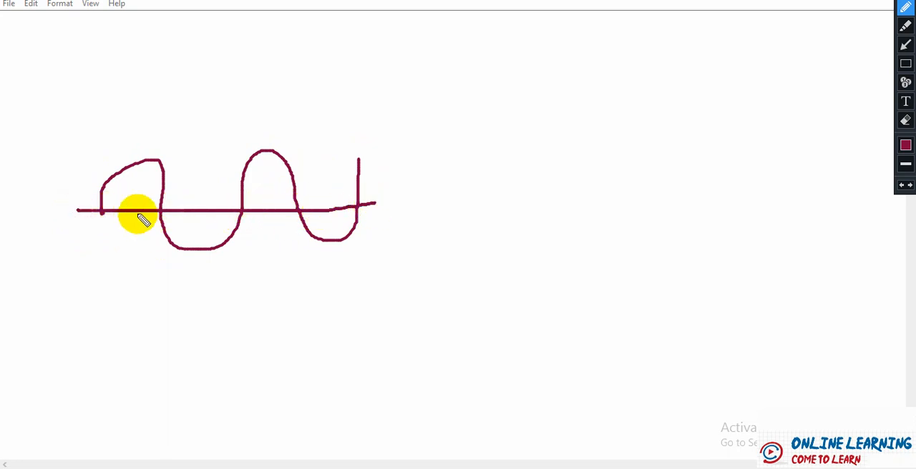
pyautogui.moveTo(57, 156)
pyautogui.mouseDown()
pyautogui.moveTo(79, 156)
pyautogui.moveTo(67, 164)
pyautogui.mouseUp()
pyautogui.moveTo(50, 255); pyautogui.dragTo(68, 257)
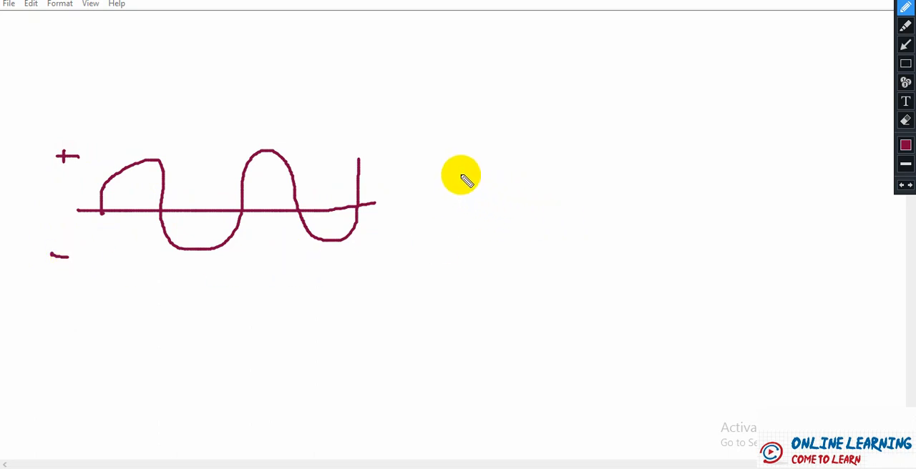
# - Draw an arrow from the AC waveform towards a sketch of three half-wave rectified pulses
pyautogui.moveTo(461, 195)
pyautogui.mouseDown()
pyautogui.moveTo(473, 188)
pyautogui.moveTo(493, 200)
pyautogui.moveTo(444, 191)
pyautogui.mouseUp()
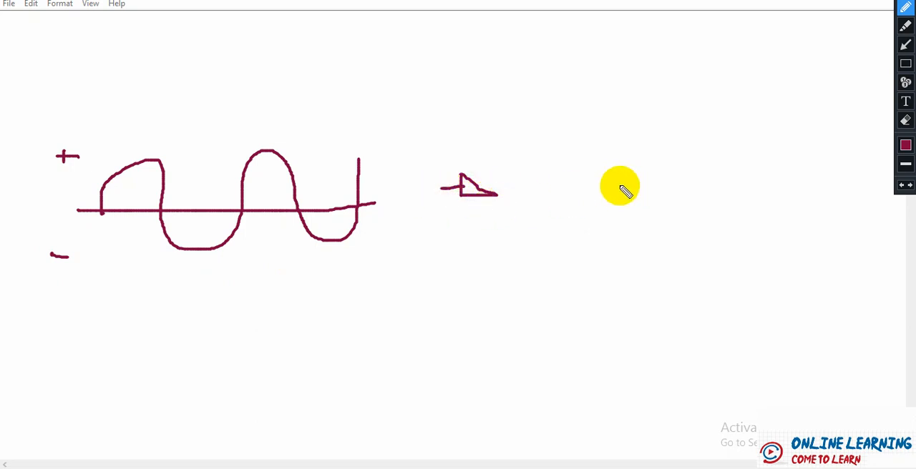
pyautogui.moveTo(560, 191)
pyautogui.mouseDown()
pyautogui.moveTo(560, 162)
pyautogui.moveTo(587, 135)
pyautogui.moveTo(606, 156)
pyautogui.moveTo(608, 180)
pyautogui.moveTo(654, 179)
pyautogui.moveTo(653, 139)
pyautogui.moveTo(677, 125)
pyautogui.moveTo(699, 168)
pyautogui.moveTo(741, 170)
pyautogui.moveTo(743, 115)
pyautogui.moveTo(787, 127)
pyautogui.moveTo(792, 153)
pyautogui.moveTo(813, 161)
pyautogui.mouseUp()
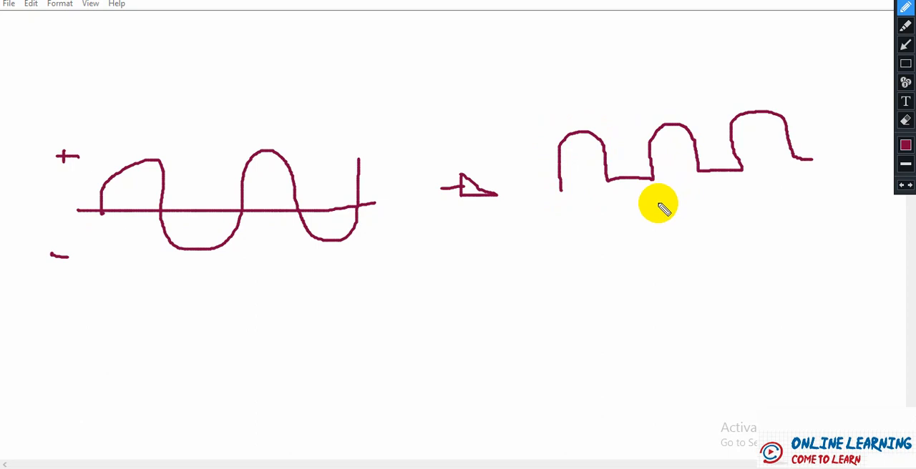
# - Set the pen colour to green, mark the first AC half-cycle's rise and fall with arrows, and sketch the matching charge and discharge curve below the pulses
pyautogui.click(905, 146)
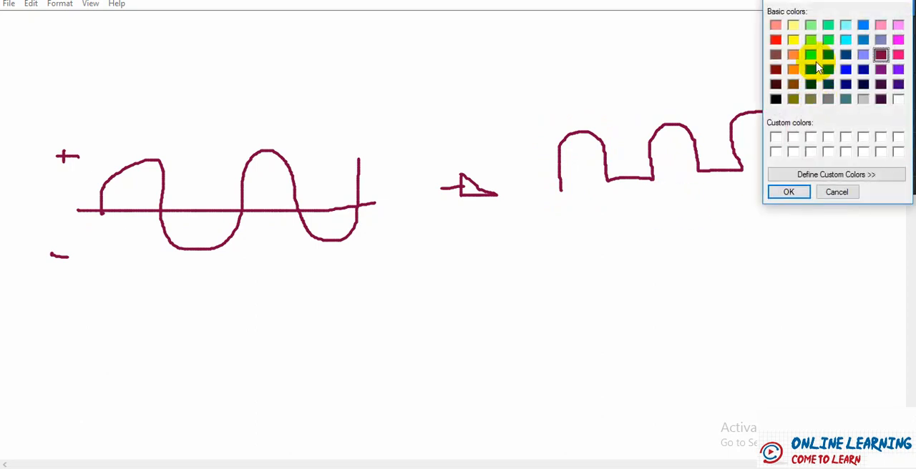
pyautogui.click(788, 193)
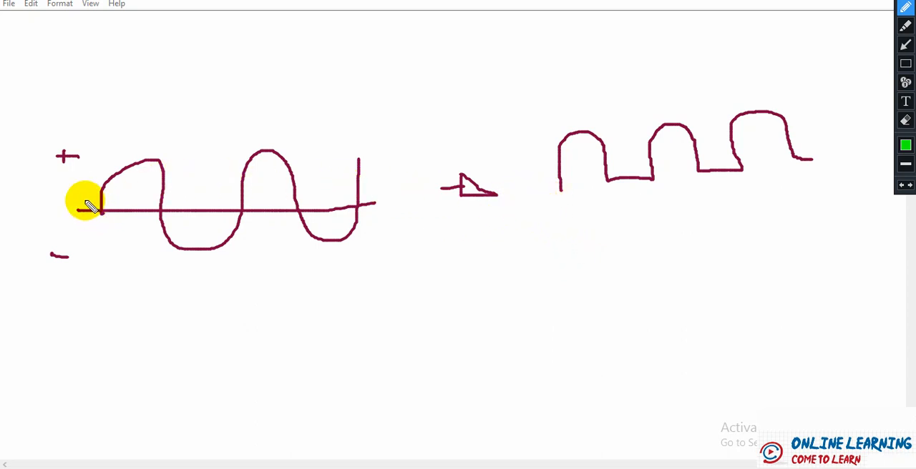
pyautogui.moveTo(87, 203)
pyautogui.mouseDown()
pyautogui.moveTo(119, 164)
pyautogui.moveTo(139, 156)
pyautogui.moveTo(143, 174)
pyautogui.moveTo(147, 167)
pyautogui.mouseUp()
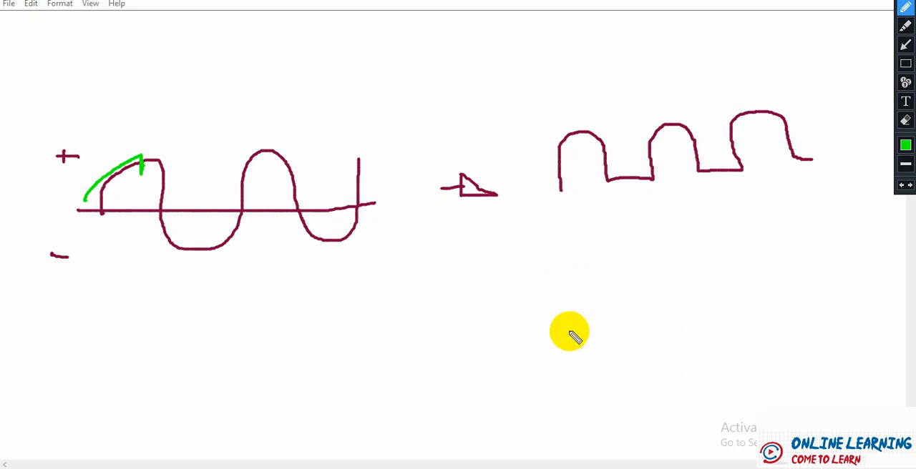
pyautogui.moveTo(569, 332)
pyautogui.mouseDown()
pyautogui.moveTo(578, 294)
pyautogui.moveTo(594, 281)
pyautogui.mouseUp()
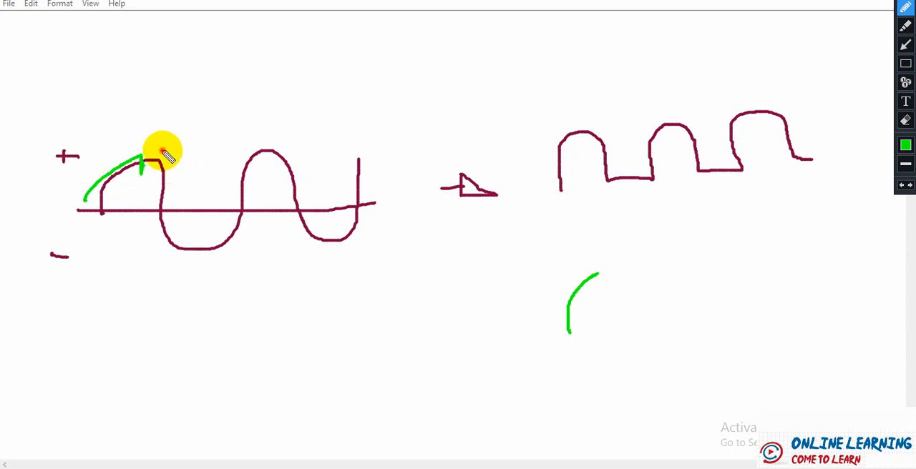
pyautogui.moveTo(163, 152)
pyautogui.mouseDown()
pyautogui.moveTo(178, 203)
pyautogui.moveTo(187, 176)
pyautogui.moveTo(182, 193)
pyautogui.moveTo(171, 188)
pyautogui.moveTo(188, 192)
pyautogui.mouseUp()
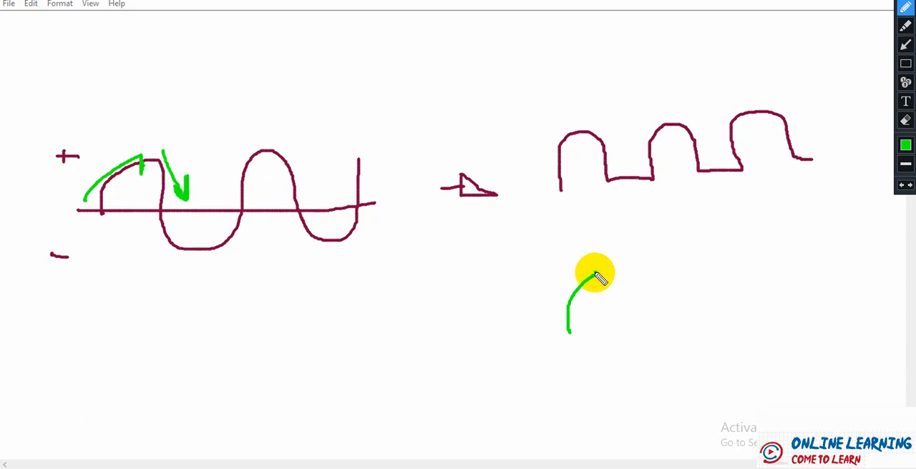
pyautogui.moveTo(595, 274); pyautogui.dragTo(687, 293)
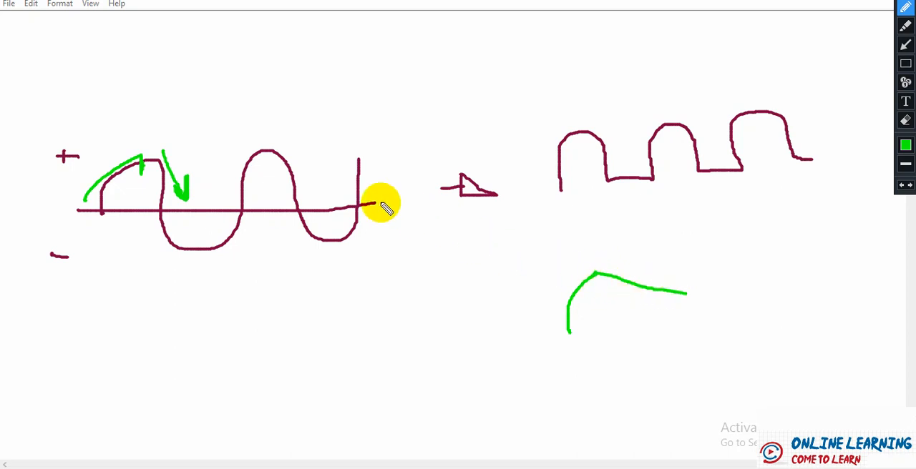
# - Mark the negative half-cycle and second positive peak with green arrows, and extend the charge and discharge curve with a second hump
pyautogui.moveTo(148, 236)
pyautogui.mouseDown()
pyautogui.moveTo(164, 272)
pyautogui.moveTo(225, 267)
pyautogui.moveTo(246, 242)
pyautogui.moveTo(252, 190)
pyautogui.moveTo(262, 198)
pyautogui.mouseUp()
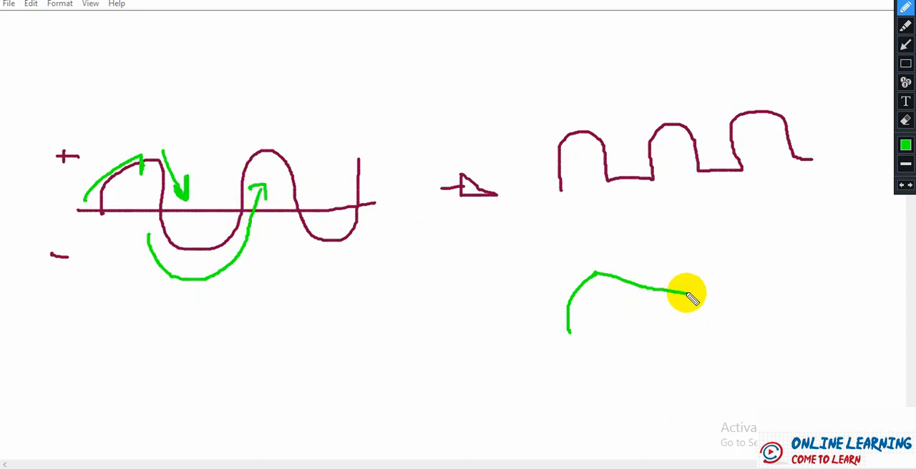
pyautogui.moveTo(687, 294)
pyautogui.mouseDown()
pyautogui.moveTo(716, 267)
pyautogui.moveTo(729, 268)
pyautogui.mouseUp()
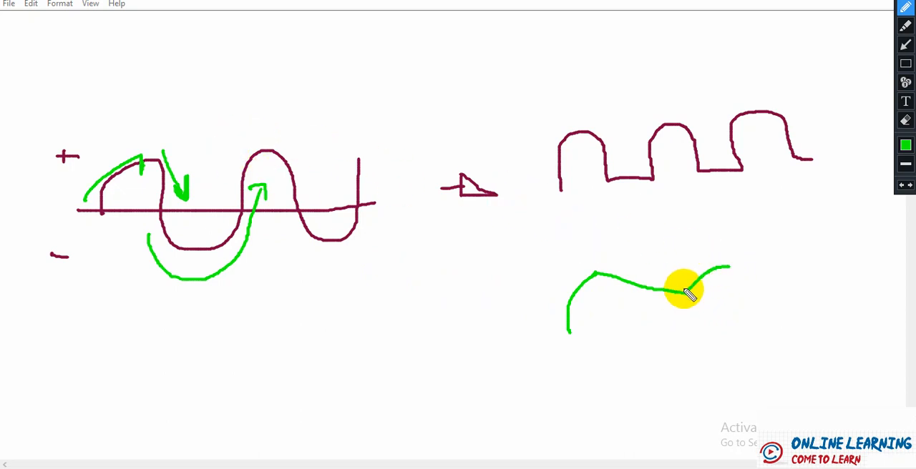
pyautogui.moveTo(267, 145); pyautogui.dragTo(264, 172)
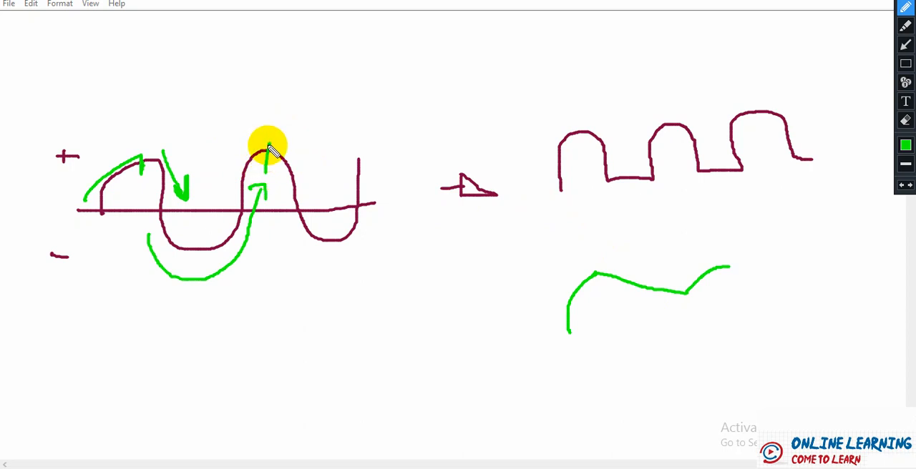
pyautogui.moveTo(278, 143)
pyautogui.mouseDown()
pyautogui.moveTo(313, 174)
pyautogui.moveTo(317, 160)
pyautogui.mouseUp()
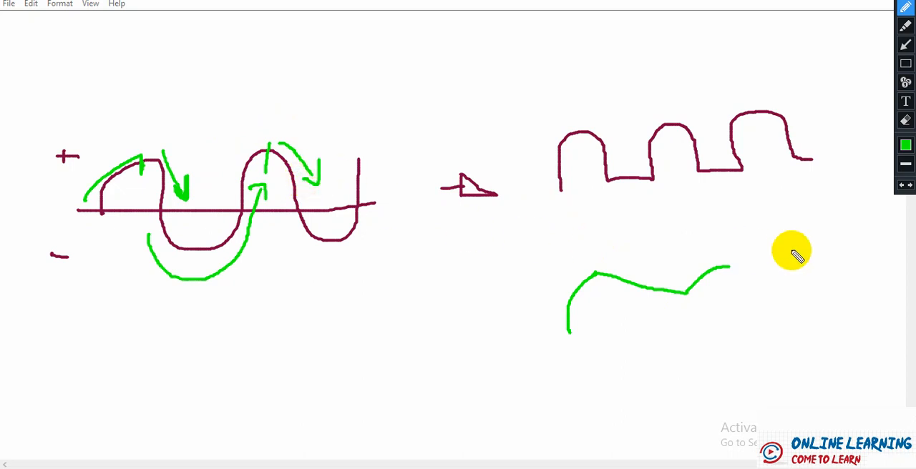
pyautogui.moveTo(730, 269); pyautogui.dragTo(796, 286)
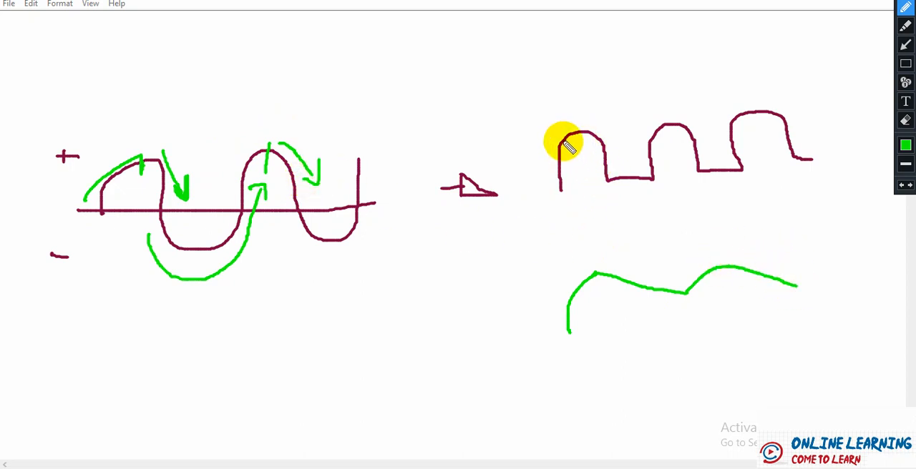
# - Trace the smoothed output in green over the three rectified pulses, sloping down from each peak to the next pulse
pyautogui.moveTo(569, 133); pyautogui.dragTo(585, 137)
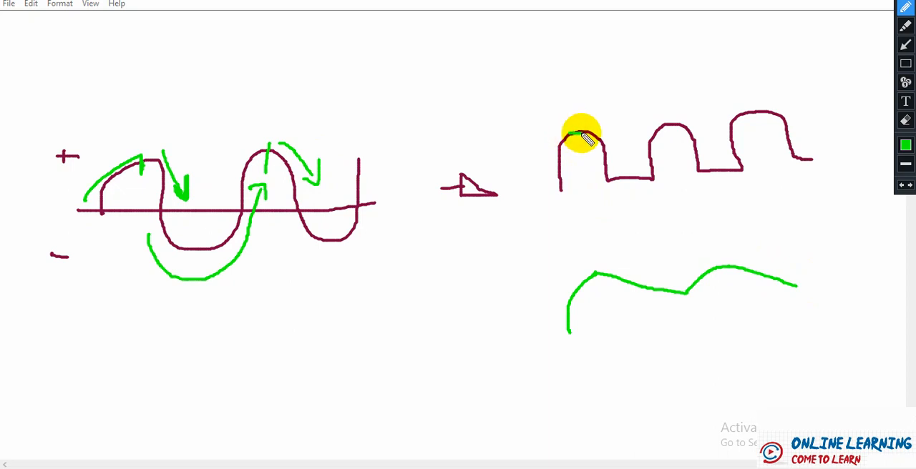
pyautogui.click(574, 130)
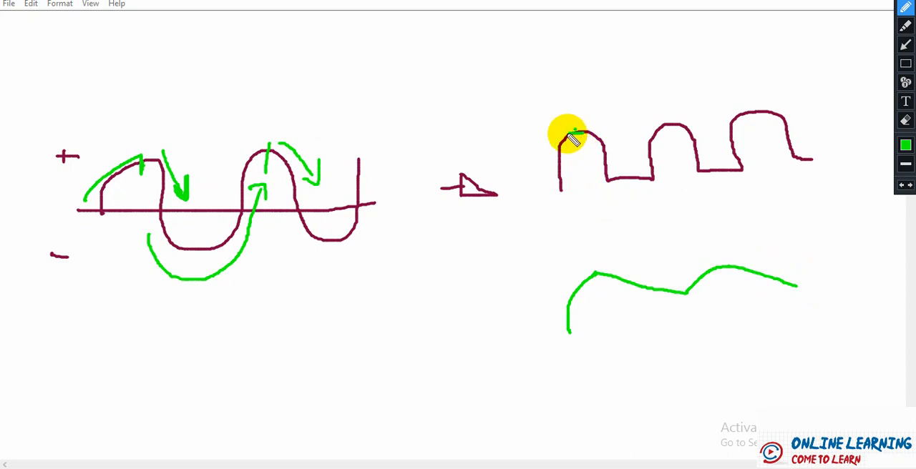
pyautogui.moveTo(572, 134)
pyautogui.mouseDown()
pyautogui.moveTo(621, 142)
pyautogui.moveTo(653, 160)
pyautogui.mouseUp()
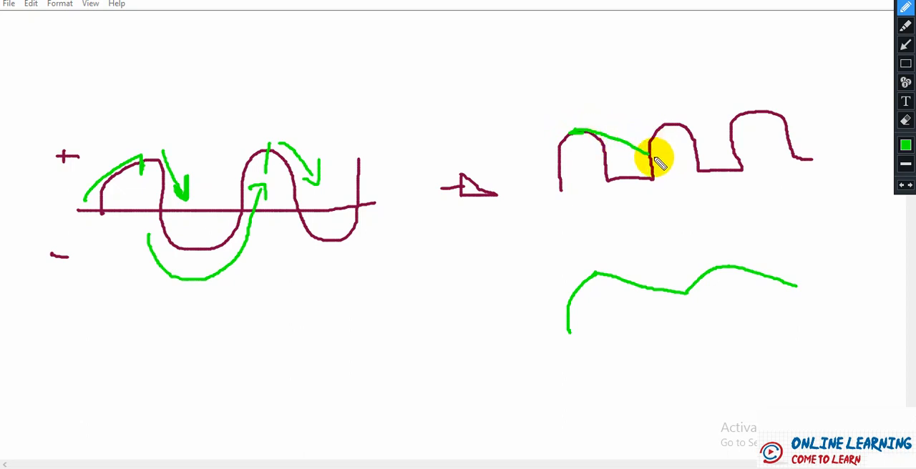
pyautogui.moveTo(648, 153)
pyautogui.mouseDown()
pyautogui.moveTo(671, 127)
pyautogui.moveTo(732, 143)
pyautogui.moveTo(730, 127)
pyautogui.moveTo(751, 113)
pyautogui.moveTo(774, 112)
pyautogui.moveTo(830, 135)
pyautogui.mouseUp()
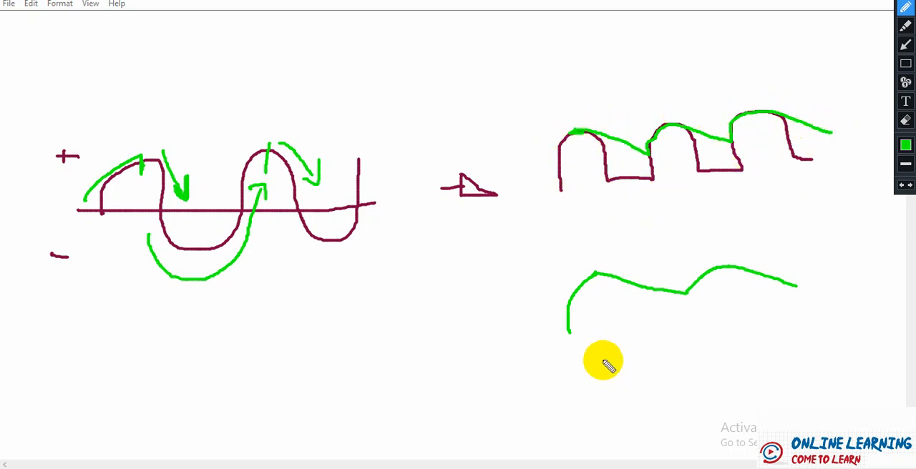
# - Sketch a small three-hump ripple waveform below the charge and discharge curve and frame it with a green outline
pyautogui.moveTo(600, 381)
pyautogui.mouseDown()
pyautogui.moveTo(628, 370)
pyautogui.moveTo(662, 387)
pyautogui.mouseUp()
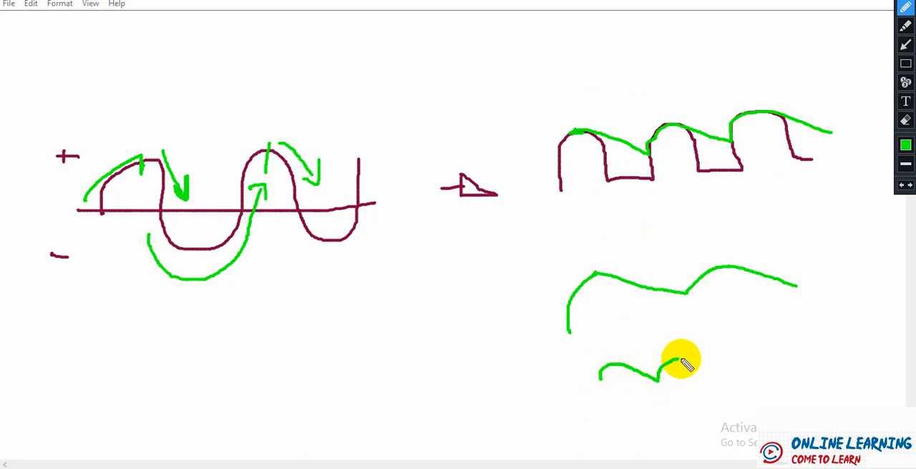
pyautogui.moveTo(680, 361)
pyautogui.mouseDown()
pyautogui.moveTo(738, 377)
pyautogui.moveTo(742, 359)
pyautogui.moveTo(774, 357)
pyautogui.moveTo(830, 376)
pyautogui.mouseUp()
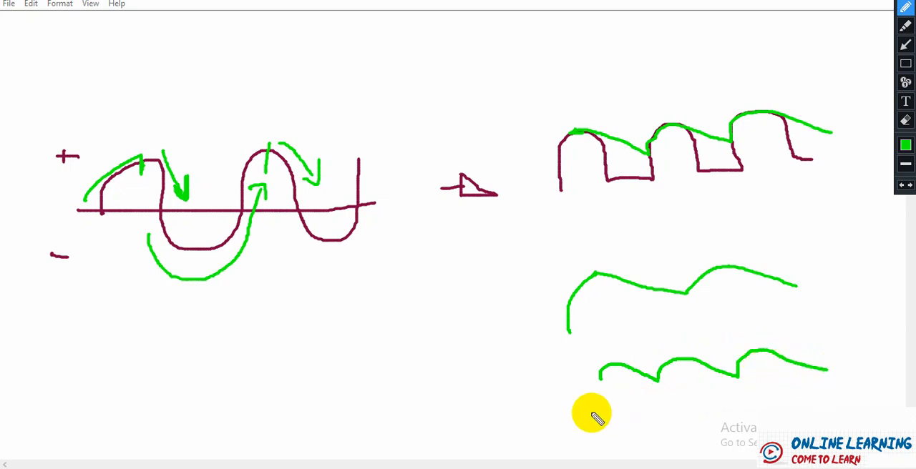
pyautogui.moveTo(579, 414); pyautogui.dragTo(902, 403)
pyautogui.moveTo(542, 348)
pyautogui.mouseDown()
pyautogui.moveTo(802, 343)
pyautogui.moveTo(883, 360)
pyautogui.moveTo(873, 398)
pyautogui.mouseUp()
pyautogui.moveTo(541, 349)
pyautogui.mouseDown()
pyautogui.moveTo(556, 389)
pyautogui.moveTo(578, 415)
pyautogui.moveTo(595, 416)
pyautogui.mouseUp()
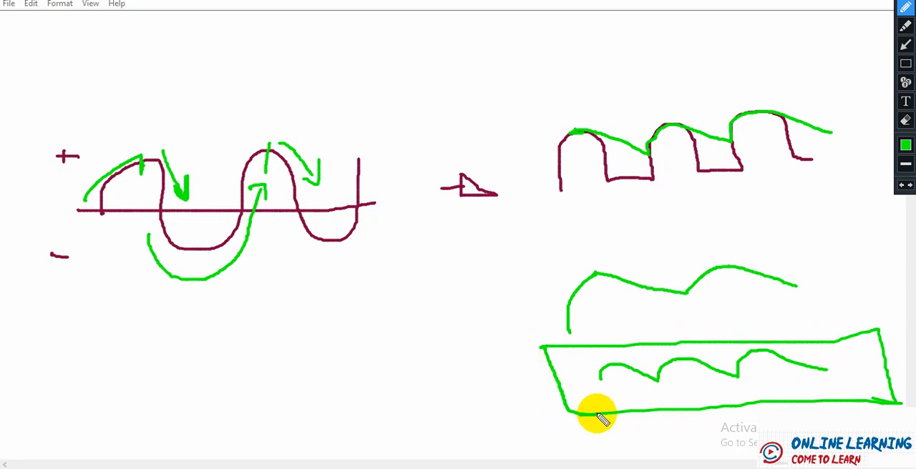
# - Set the pen colour to dark teal, box the lower part of the rectified pulses, and mark the base of the framed ripple's middle hump
pyautogui.click(905, 145)
pyautogui.click(828, 85)
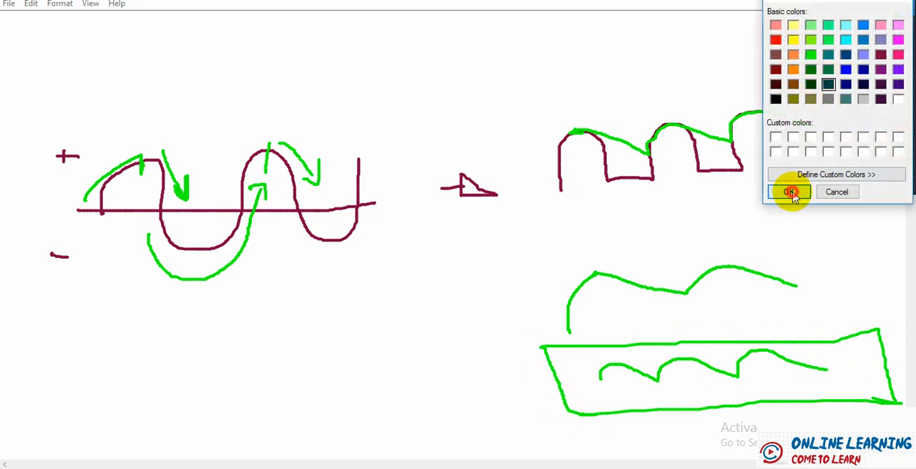
pyautogui.click(788, 192)
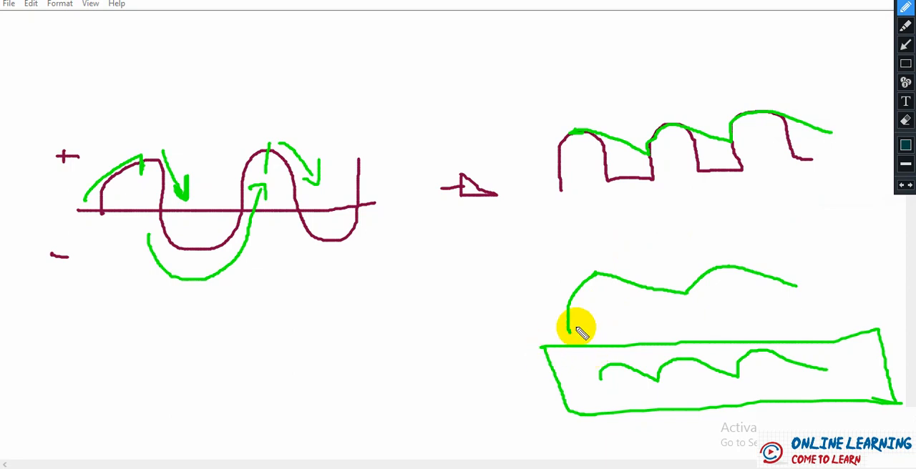
pyautogui.moveTo(528, 166)
pyautogui.mouseDown()
pyautogui.moveTo(653, 166)
pyautogui.moveTo(796, 149)
pyautogui.moveTo(820, 191)
pyautogui.moveTo(578, 205)
pyautogui.moveTo(534, 170)
pyautogui.mouseUp()
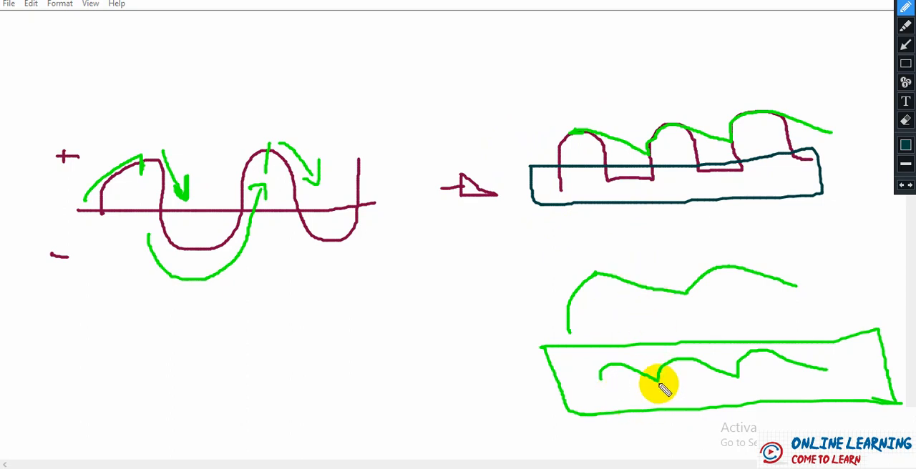
pyautogui.moveTo(658, 384); pyautogui.dragTo(658, 403)
pyautogui.moveTo(660, 385); pyautogui.dragTo(713, 377)
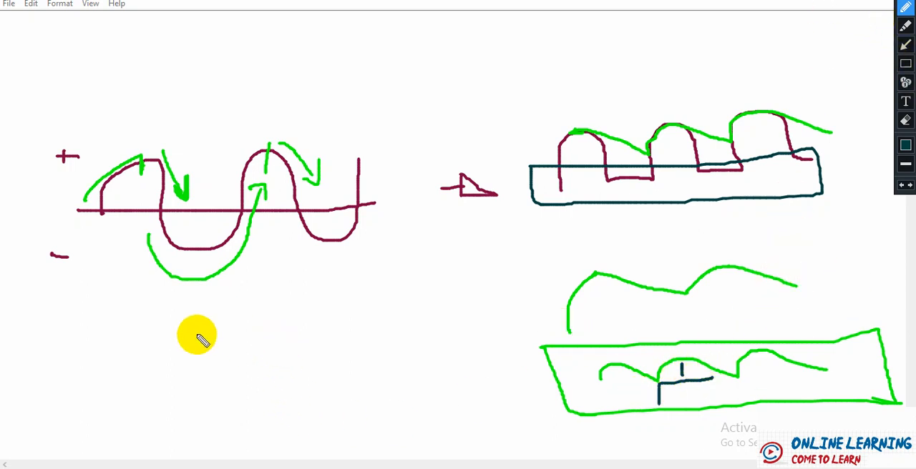
# - Sketch an enlarged three-hump ripple waveform above a zero line labelled 0, outline the first hump's base, and label the gap "vshift"
pyautogui.moveTo(123, 386)
pyautogui.mouseDown()
pyautogui.moveTo(131, 344)
pyautogui.moveTo(226, 383)
pyautogui.moveTo(260, 347)
pyautogui.moveTo(343, 382)
pyautogui.moveTo(388, 322)
pyautogui.moveTo(434, 367)
pyautogui.moveTo(513, 374)
pyautogui.mouseUp()
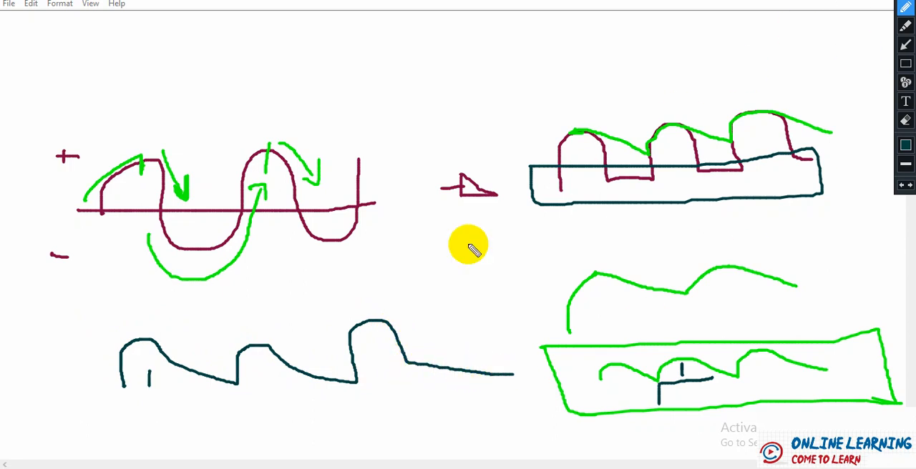
pyautogui.moveTo(75, 427); pyautogui.dragTo(533, 417)
pyautogui.moveTo(53, 423); pyautogui.dragTo(53, 418)
pyautogui.moveTo(143, 344)
pyautogui.mouseDown()
pyautogui.moveTo(146, 377)
pyautogui.moveTo(135, 385)
pyautogui.moveTo(236, 387)
pyautogui.mouseUp()
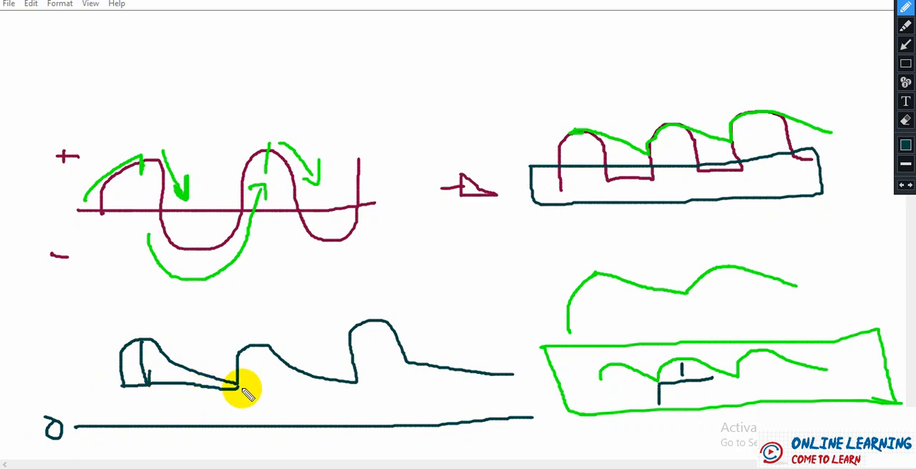
pyautogui.moveTo(239, 386)
pyautogui.mouseDown()
pyautogui.moveTo(237, 424)
pyautogui.moveTo(262, 405)
pyautogui.moveTo(289, 417)
pyautogui.moveTo(307, 394)
pyautogui.moveTo(312, 415)
pyautogui.moveTo(337, 404)
pyautogui.mouseUp()
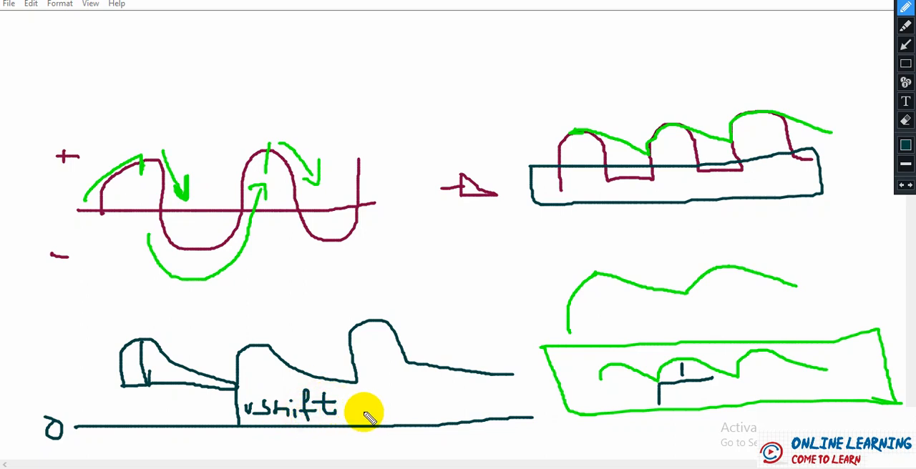
# - Switch to the Proteus rectifier schematic and show its list of picked devices
pyautogui.click(890, 0)
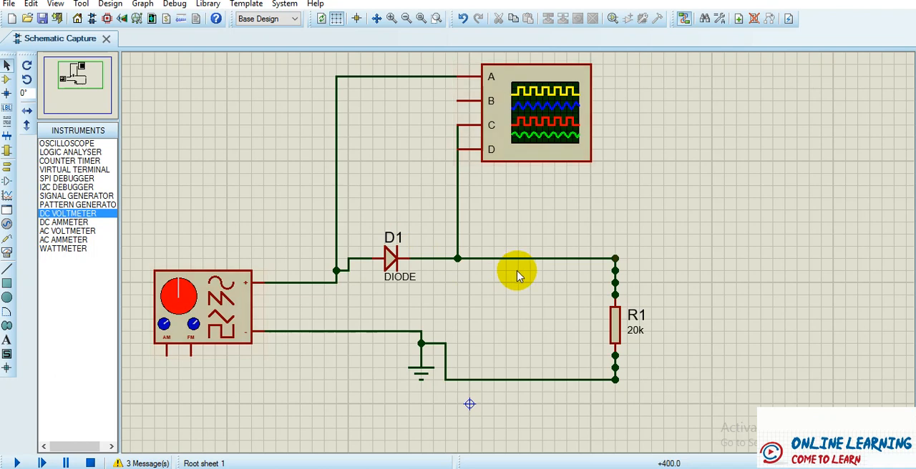
pyautogui.click(222, 336)
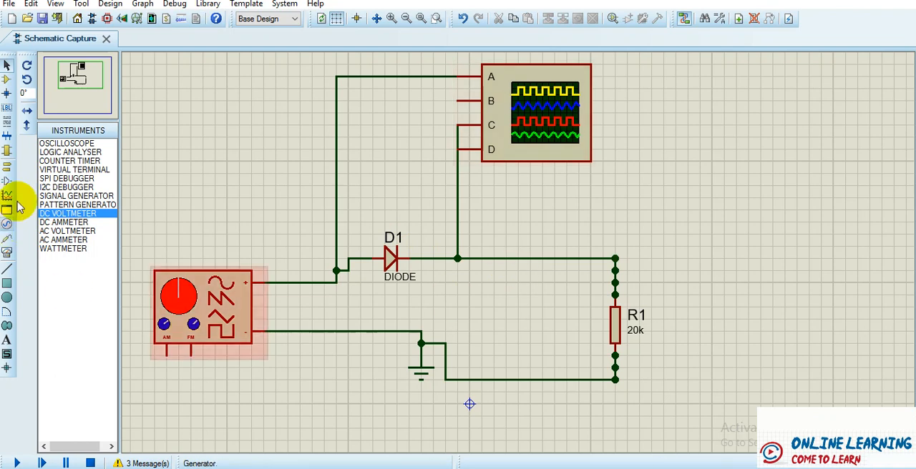
pyautogui.click(7, 79)
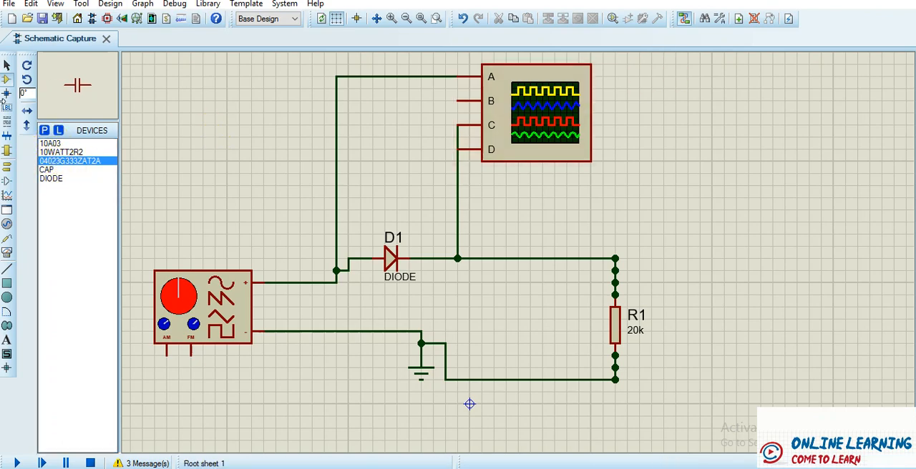
pyautogui.click(43, 131)
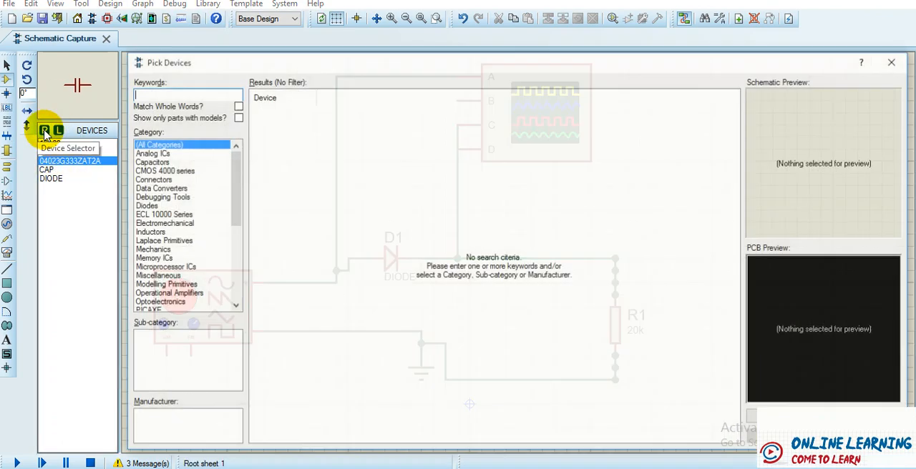
pyautogui.click(153, 162)
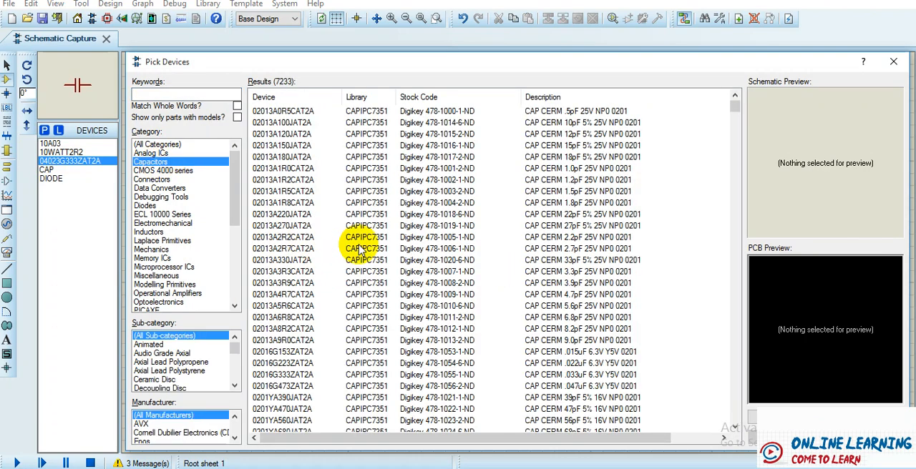
pyautogui.click(259, 226)
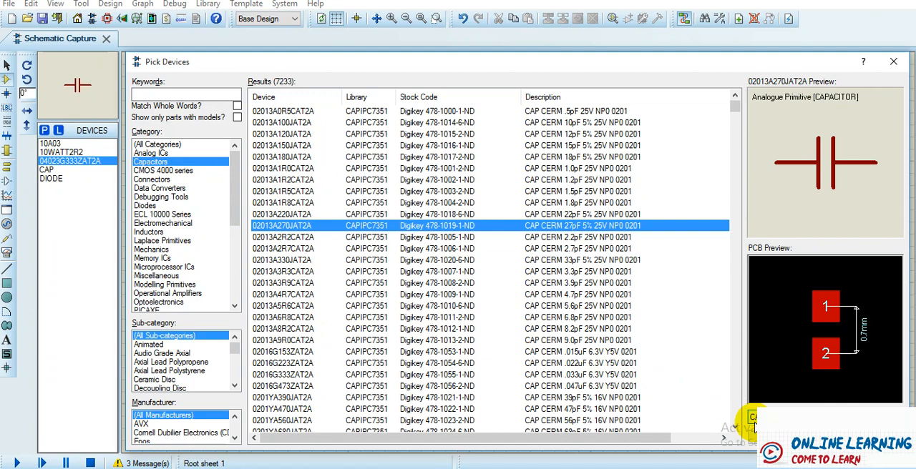
pyautogui.click(877, 437)
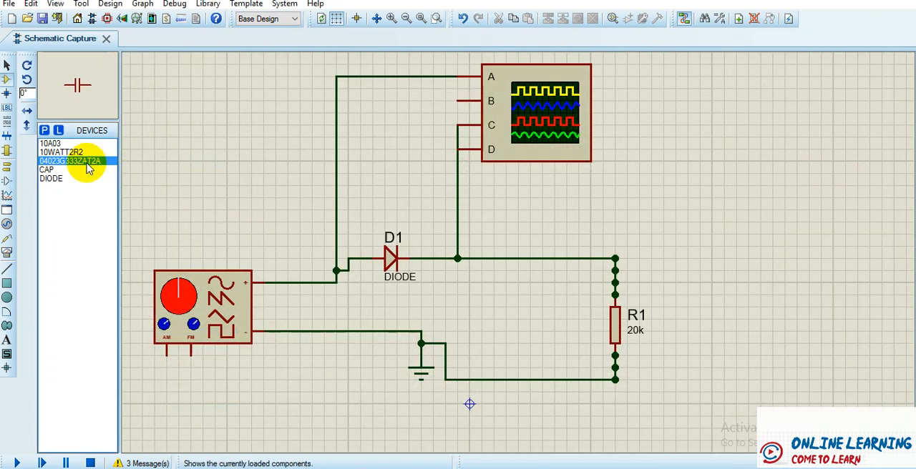
# - Place a 04023G333ZAT2A capacitor beside R1, away from the diode, and rotate it anti-clockwise to stand vertically
pyautogui.click(741, 329)
pyautogui.rightClick(742, 331)
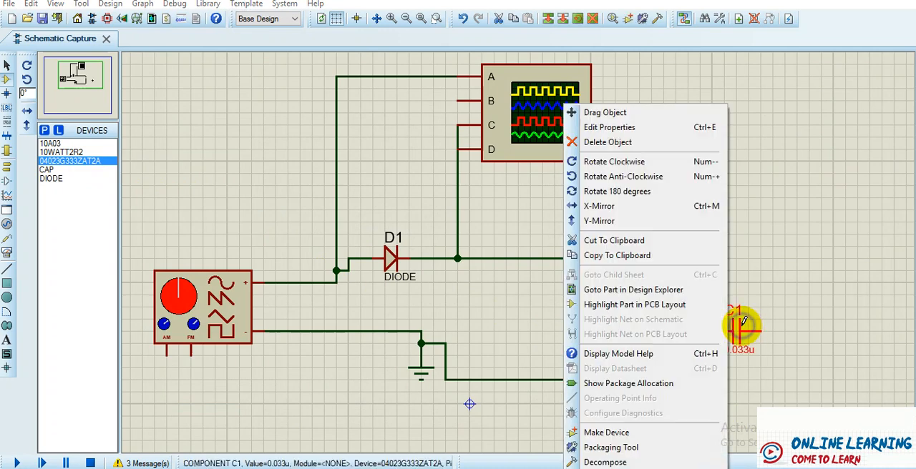
pyautogui.click(676, 176)
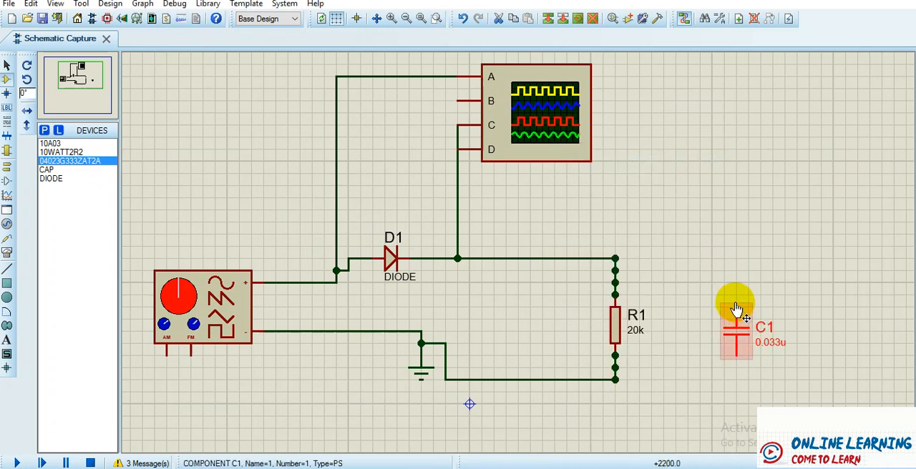
# - Wire both ends of capacitor C1 to the junctions above and below R1, putting it in parallel with the resistor
pyautogui.click(615, 259)
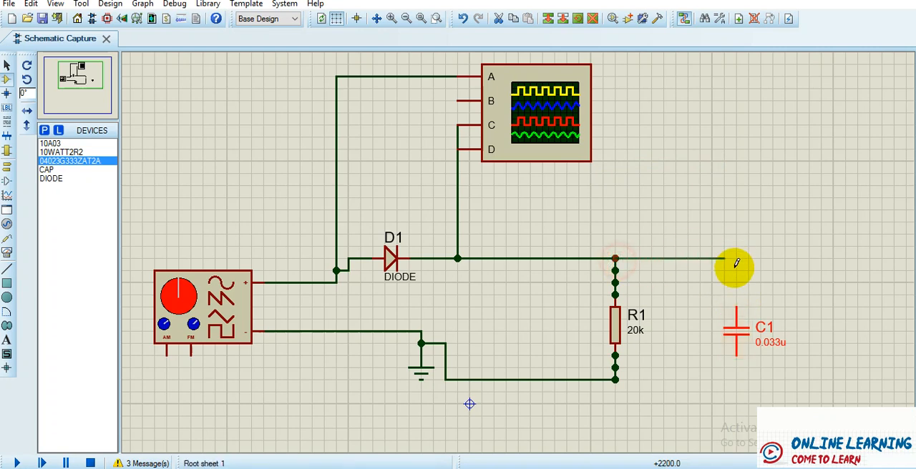
pyautogui.click(736, 303)
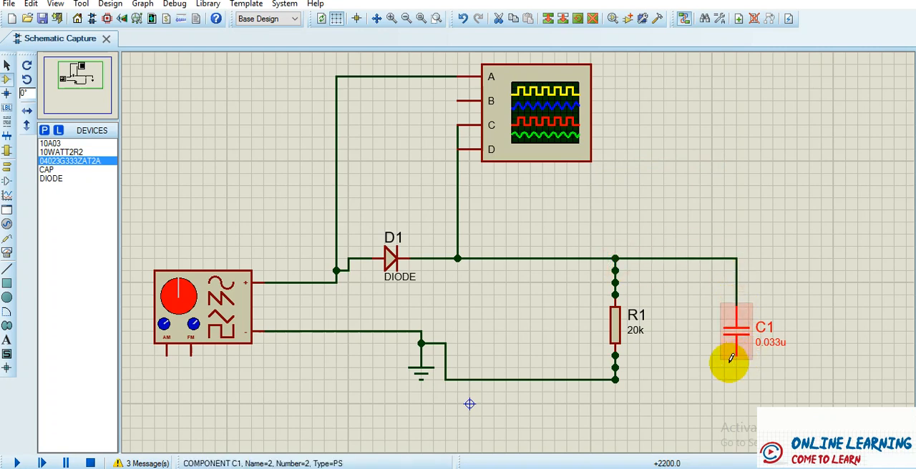
pyautogui.click(617, 378)
pyautogui.click(737, 353)
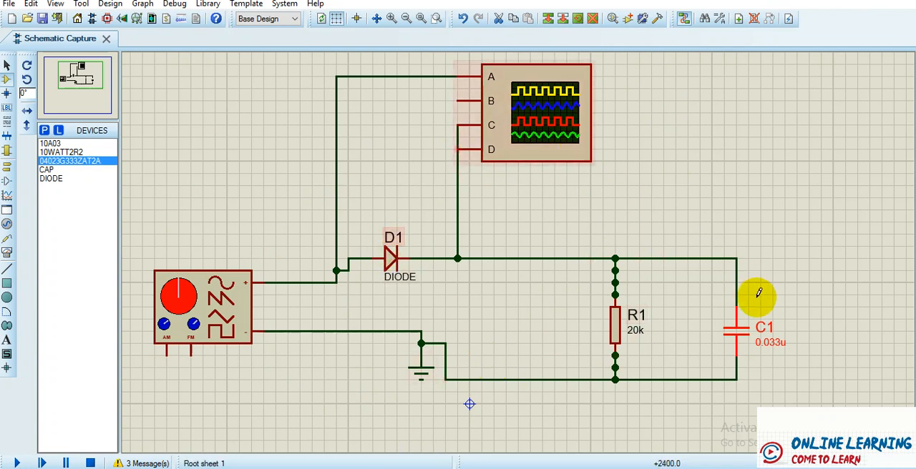
# - Set the capacitance of C1 to 1nF
pyautogui.rightClick(774, 342)
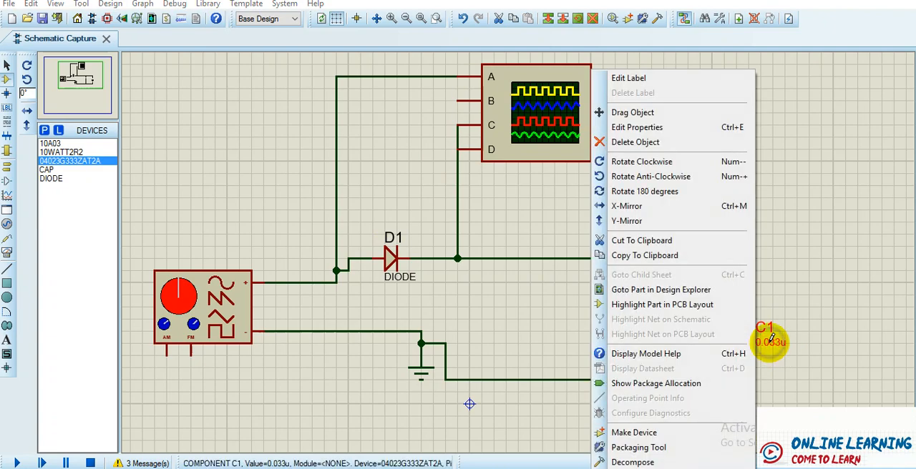
pyautogui.click(637, 128)
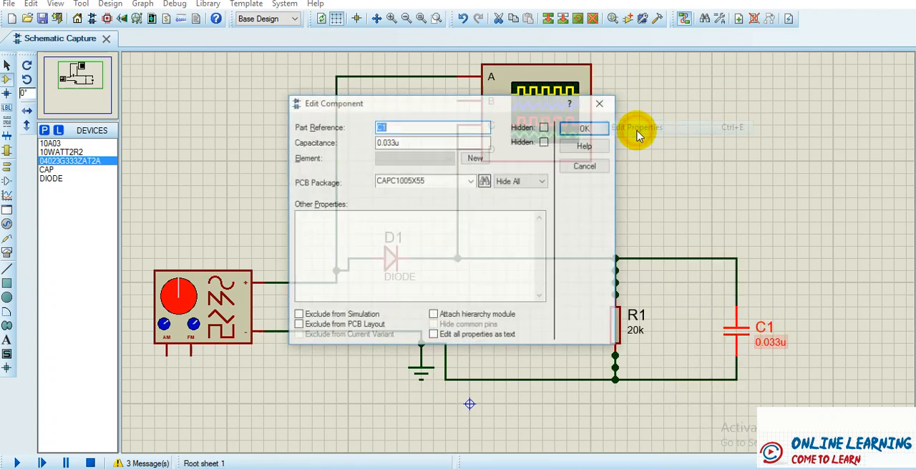
pyautogui.click(403, 144)
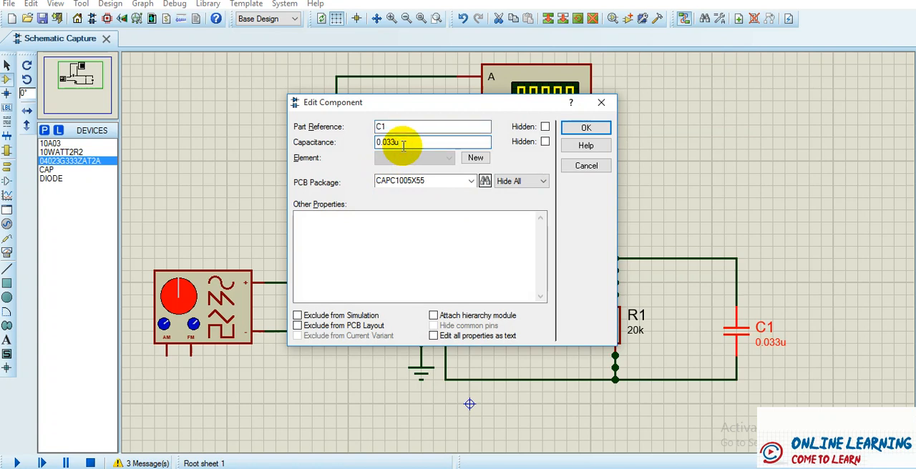
pyautogui.write('1nF')
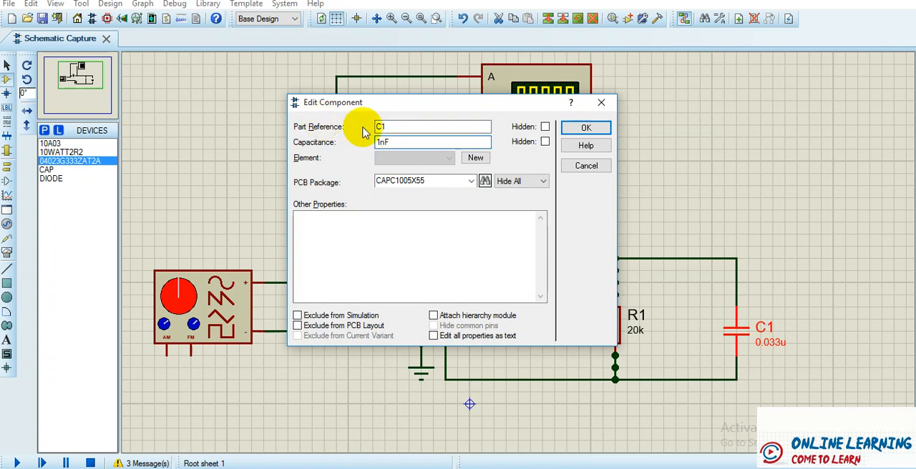
pyautogui.click(584, 127)
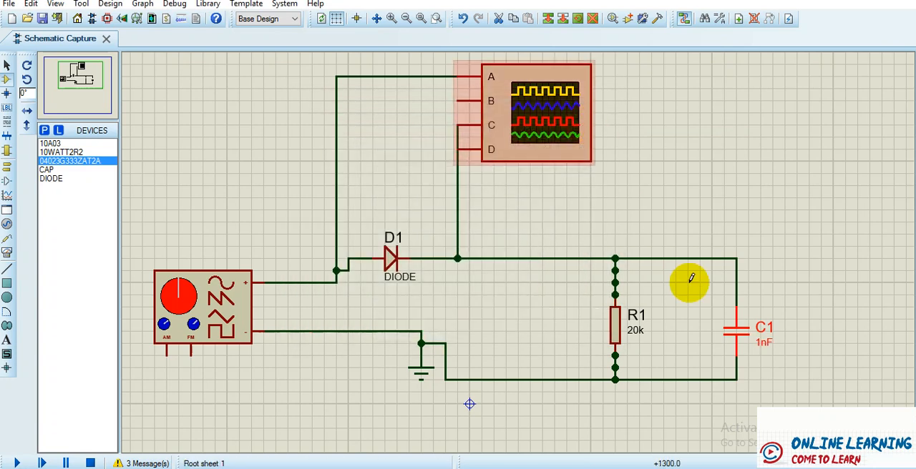
# - Run the simulation and shift oscilloscope channel A to position 80 and channel C so its peaks overlay channel A's
pyautogui.click(17, 463)
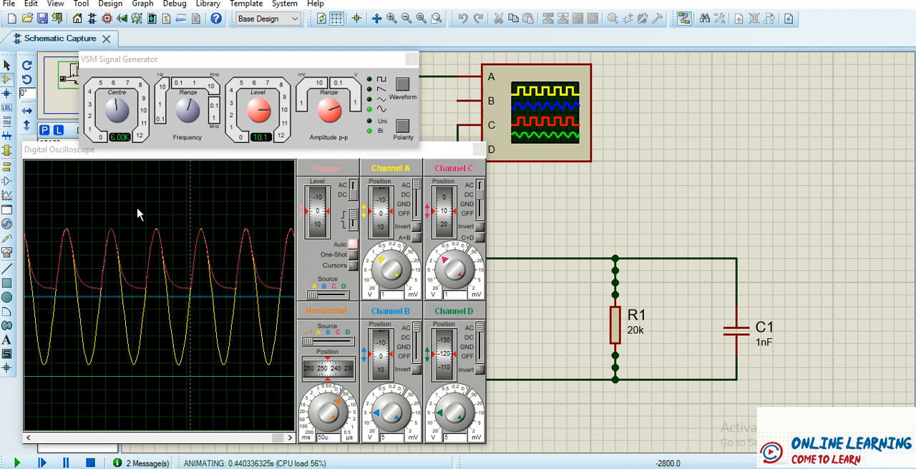
pyautogui.moveTo(381, 216); pyautogui.dragTo(380, 195)
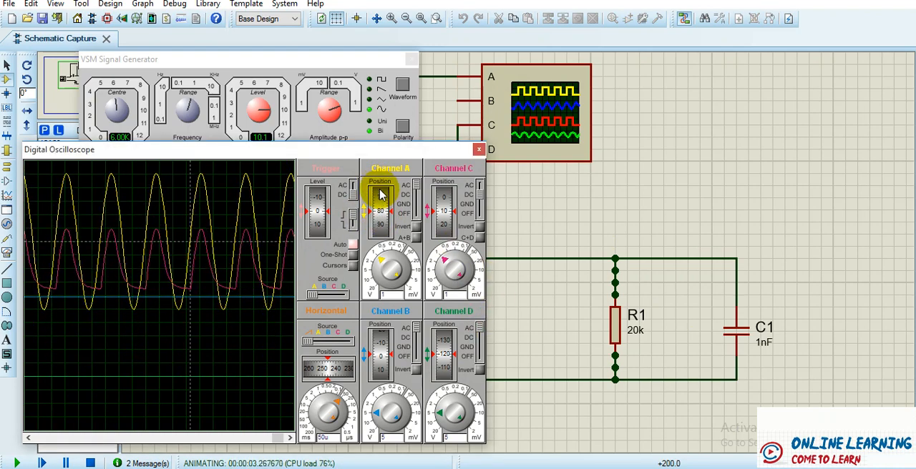
pyautogui.moveTo(437, 199); pyautogui.dragTo(439, 256)
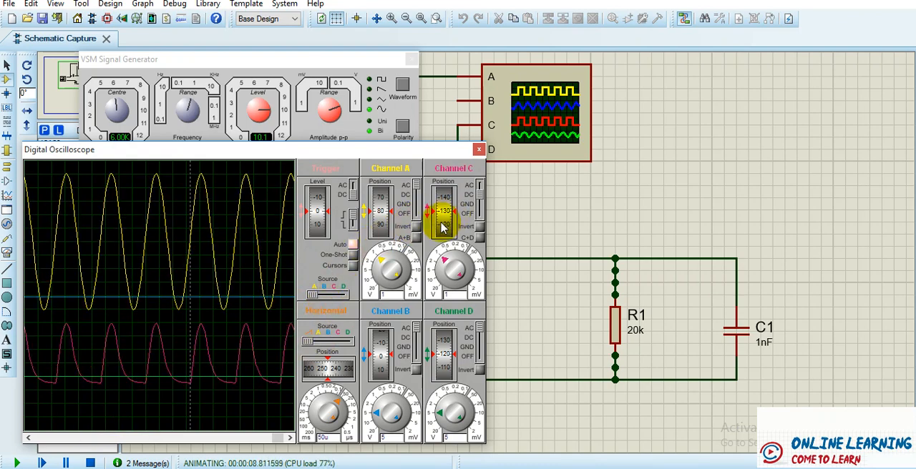
pyautogui.moveTo(442, 224); pyautogui.dragTo(446, 179)
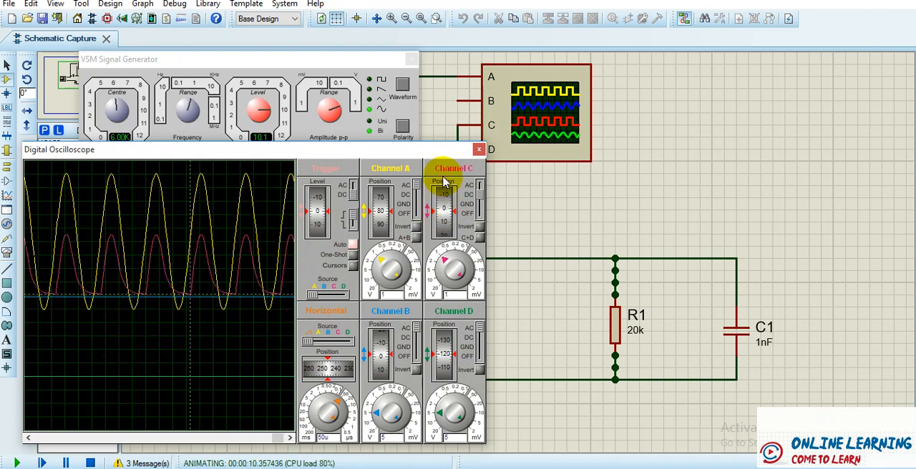
pyautogui.moveTo(444, 224); pyautogui.dragTo(439, 196)
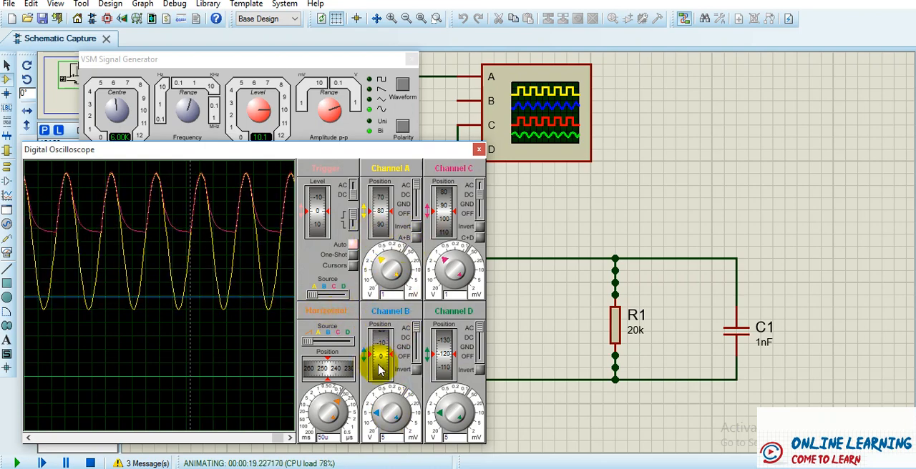
# - Shift oscilloscope channel B's flat line to position 80, the centre of the input sine wave, and stop the simulation
pyautogui.moveTo(383, 367); pyautogui.dragTo(379, 347)
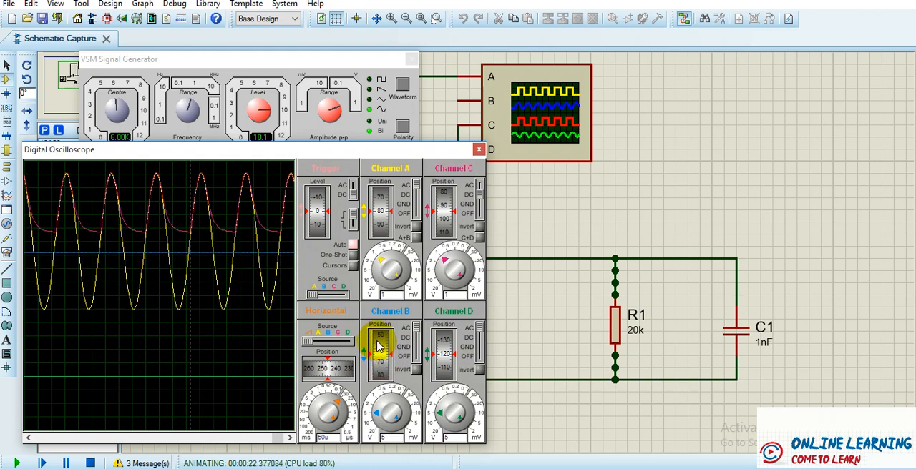
pyautogui.moveTo(379, 347); pyautogui.dragTo(379, 342)
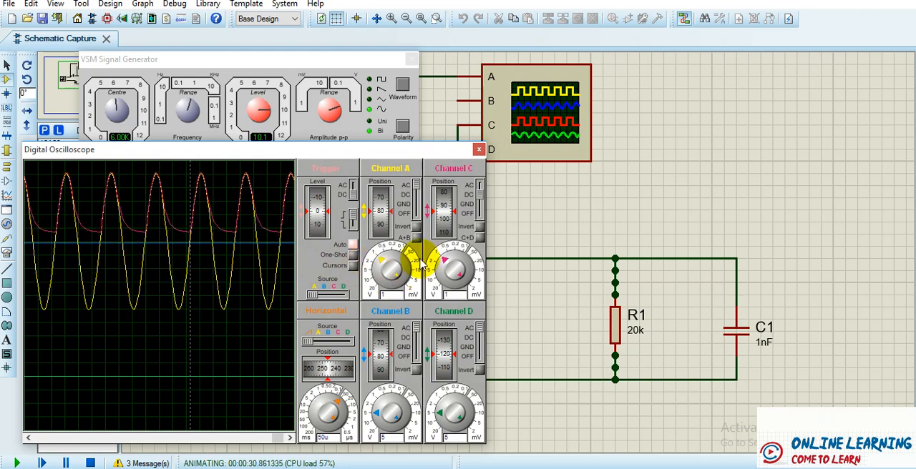
pyautogui.click(90, 464)
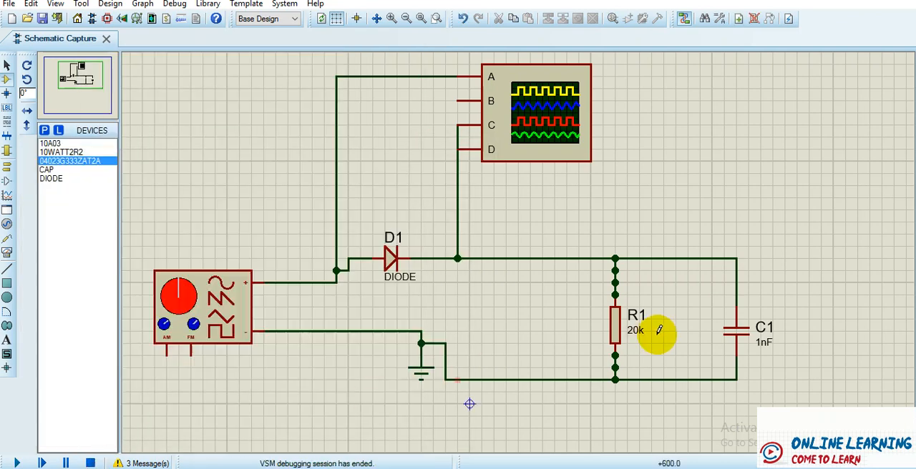
# - Set the capacitance of C1 to 10nF
pyautogui.rightClick(760, 336)
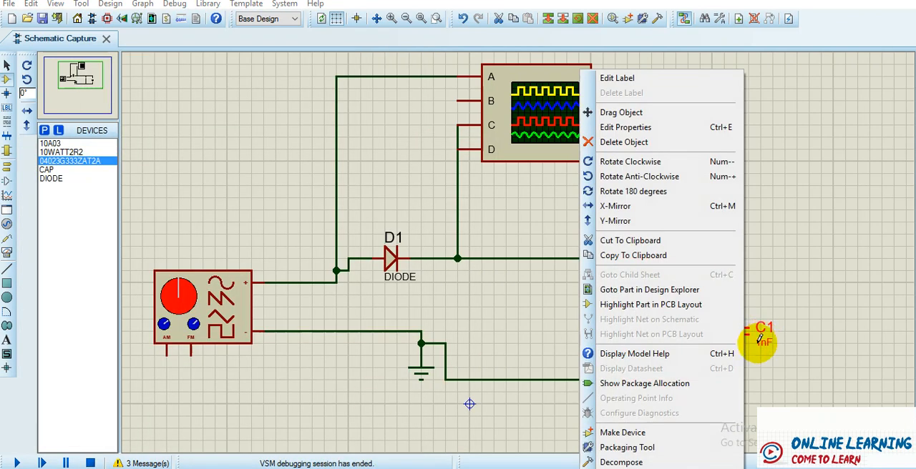
pyautogui.click(620, 126)
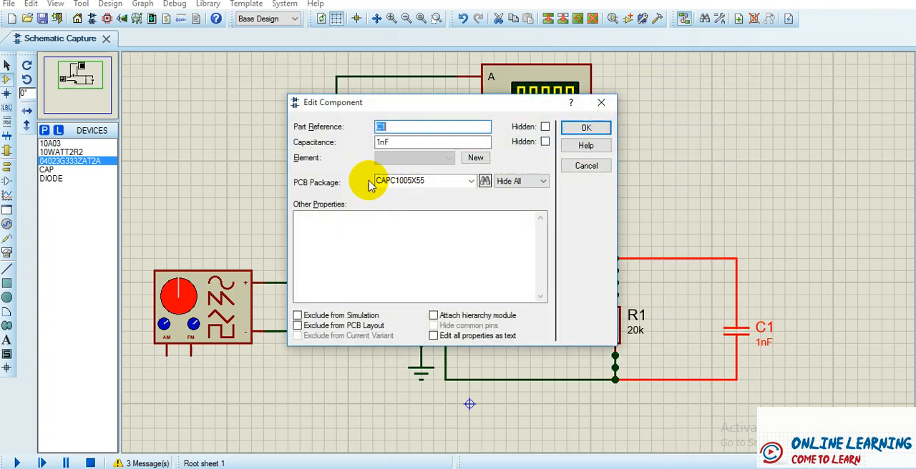
pyautogui.click(380, 143)
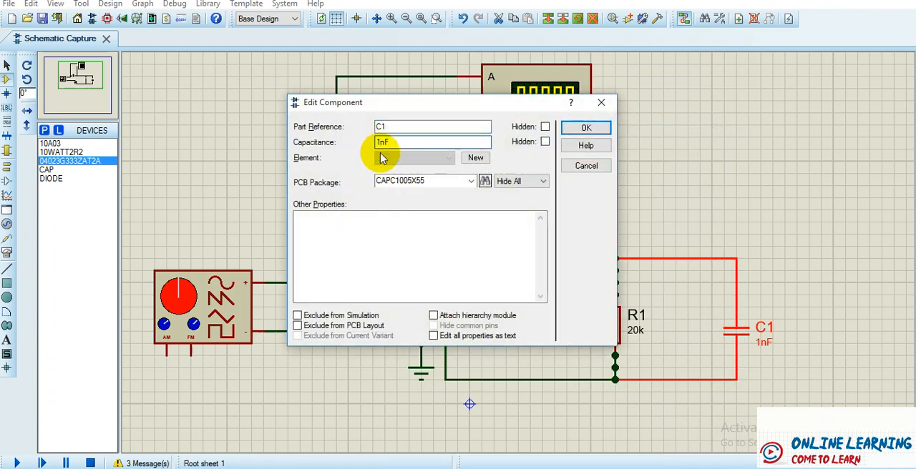
pyautogui.write('0')
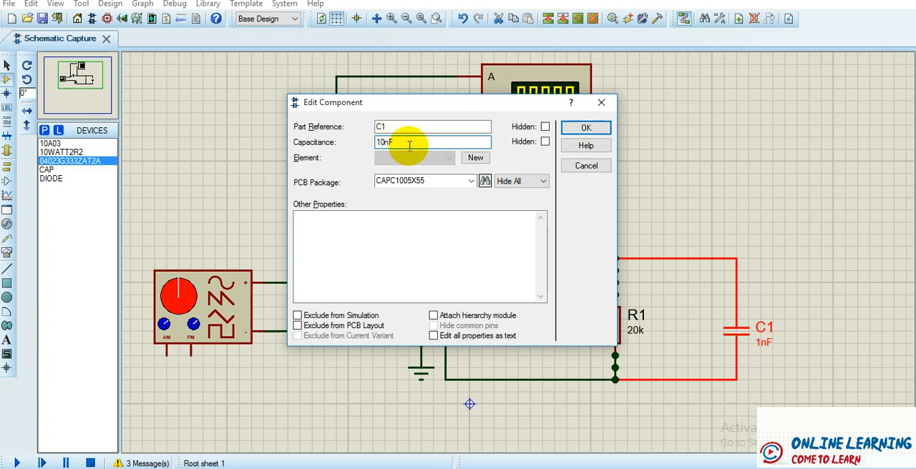
pyautogui.click(581, 128)
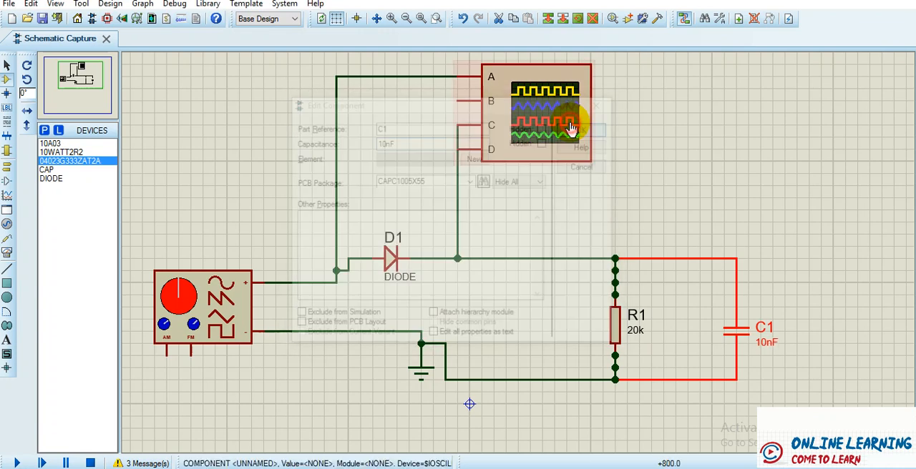
# - Rerun the simulation and use the screen pen to trace a charging edge and mark the gap between the ripple's low point and the blue line
pyautogui.click(17, 463)
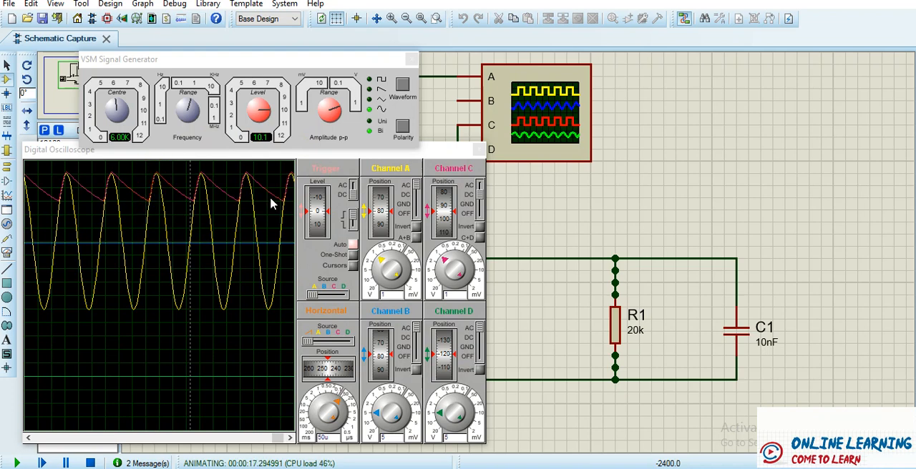
pyautogui.click(888, 1)
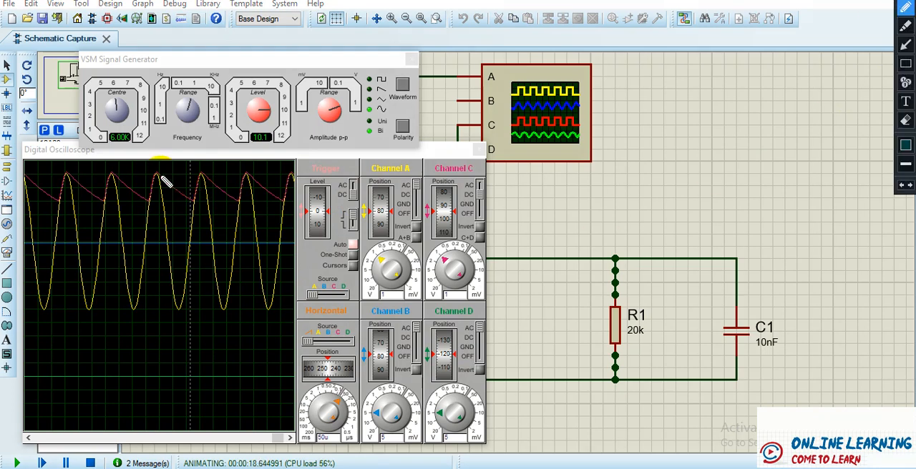
pyautogui.moveTo(155, 174); pyautogui.dragTo(151, 194)
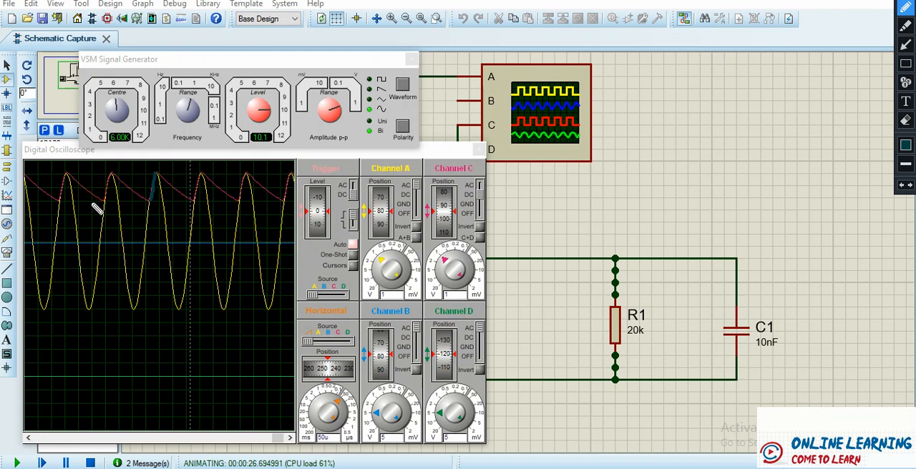
pyautogui.moveTo(92, 204)
pyautogui.mouseDown()
pyautogui.moveTo(108, 205)
pyautogui.moveTo(105, 251)
pyautogui.moveTo(119, 249)
pyautogui.mouseUp()
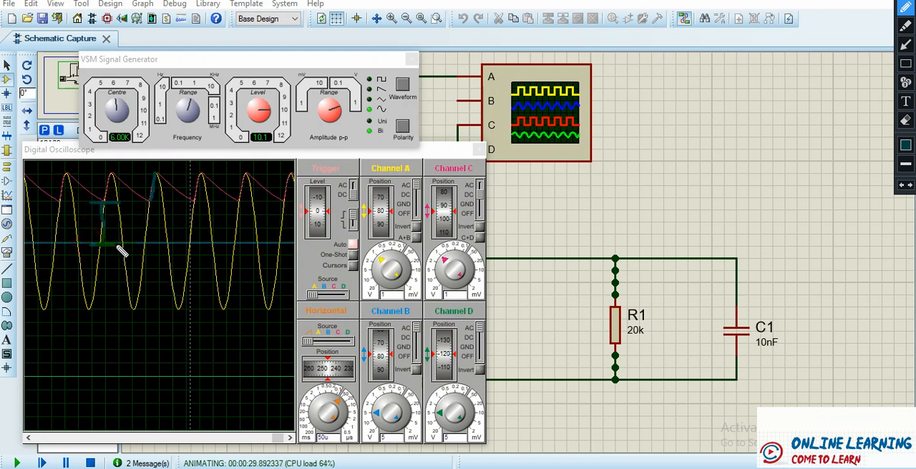
# - Change the screen pen's colour to light yellow
pyautogui.click(905, 144)
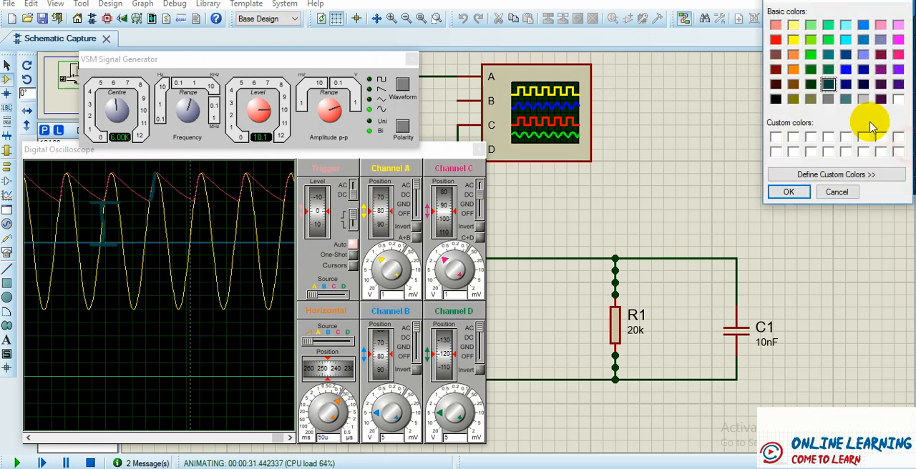
pyautogui.click(793, 25)
pyautogui.click(788, 192)
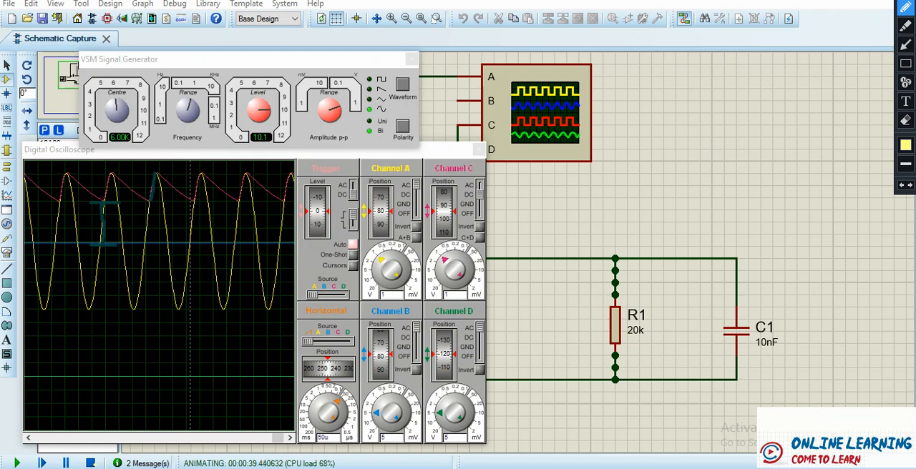
# - Stop the simulation and switch to the results table in WPS Writer, placing the cursor in row 1's Load R cell
pyautogui.click(90, 464)
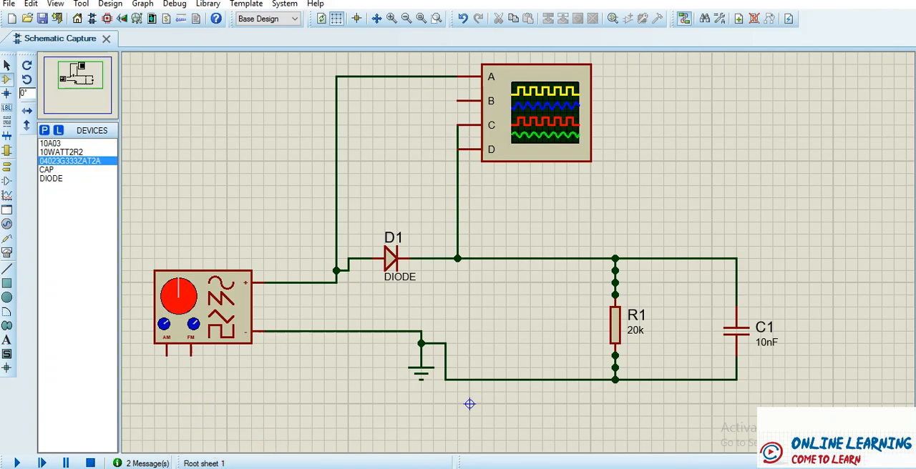
pyautogui.click(81, 435)
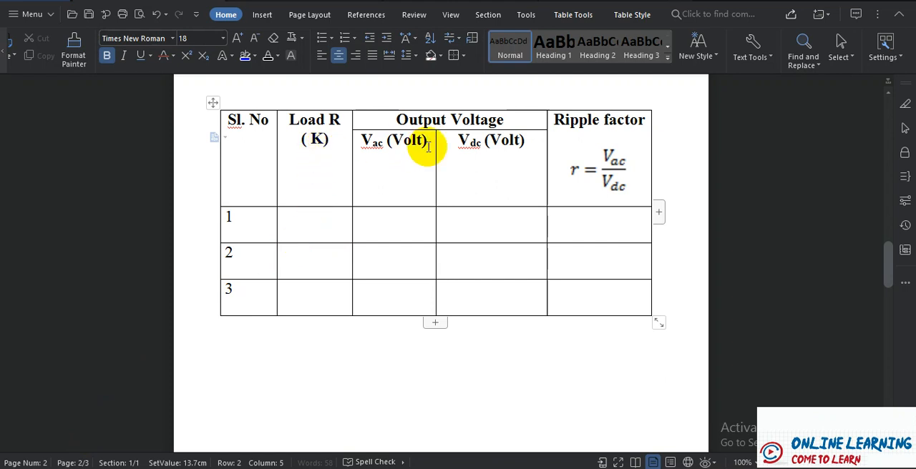
pyautogui.click(322, 227)
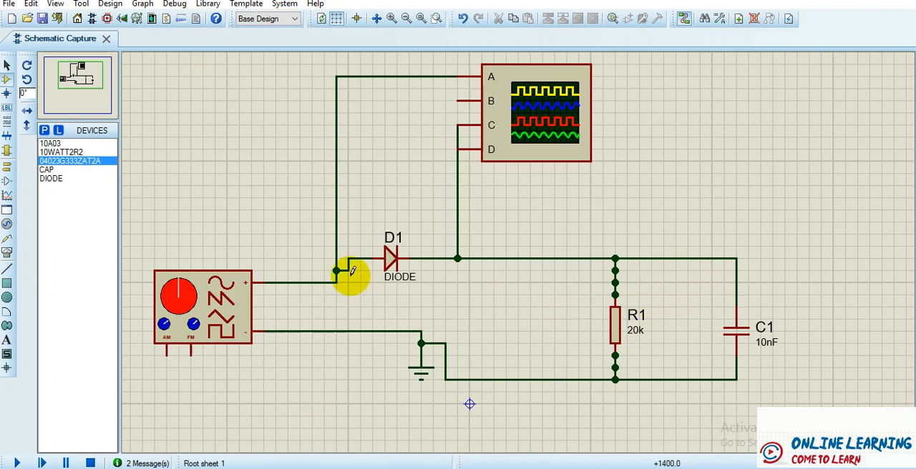
# - Back in Proteus, place a DC voltmeter beside C1, wire it across the capacitor and run the simulation
pyautogui.click(7, 253)
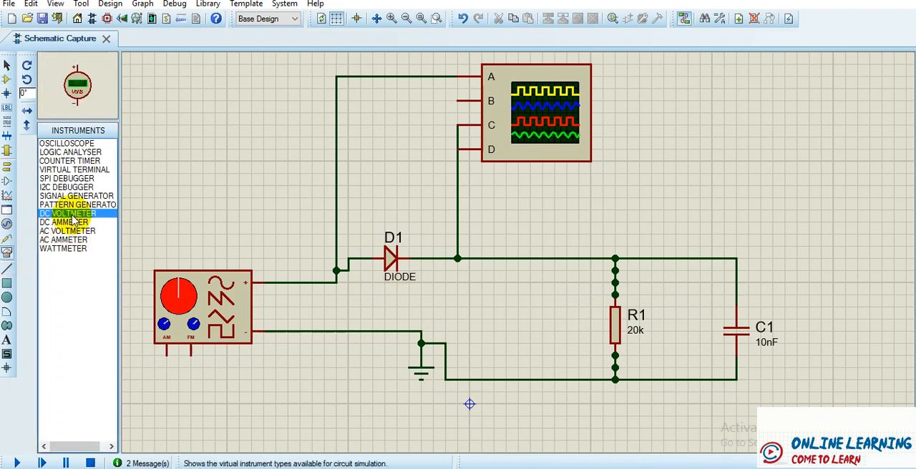
pyautogui.click(847, 304)
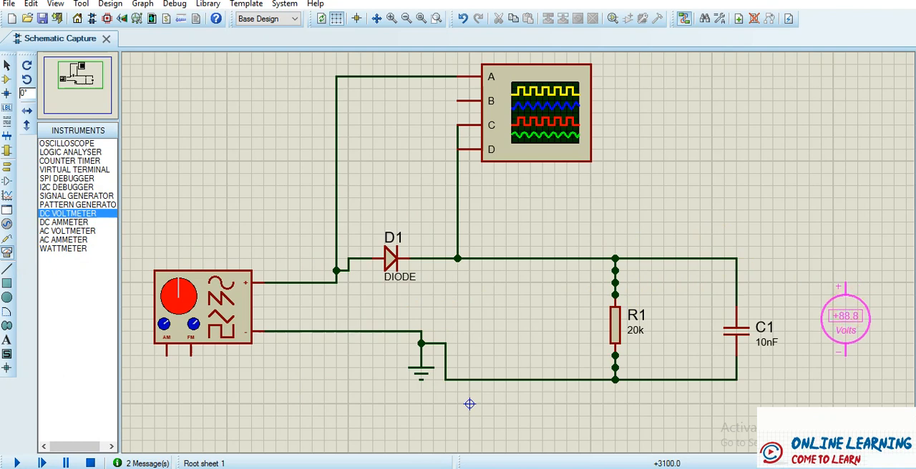
pyautogui.click(845, 320)
pyautogui.click(843, 274)
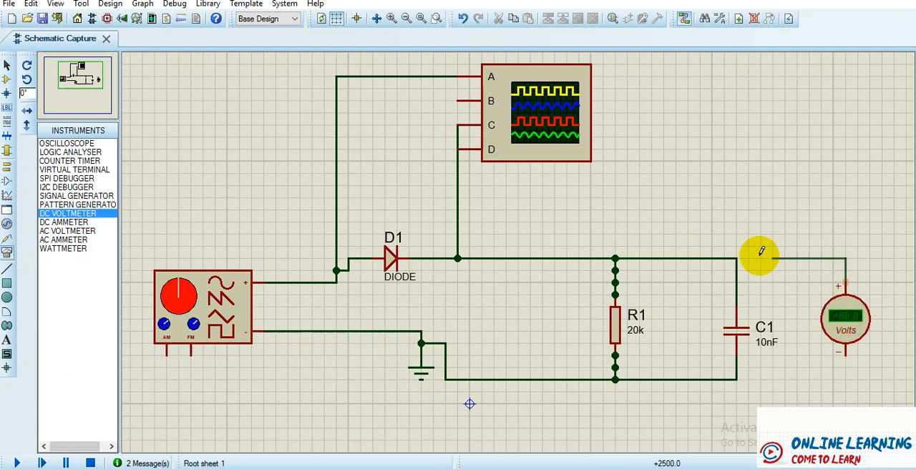
pyautogui.click(736, 259)
pyautogui.click(844, 354)
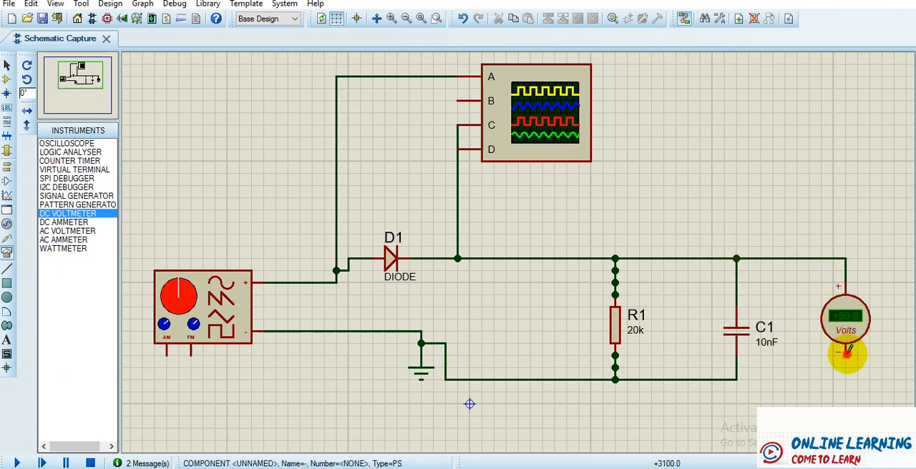
pyautogui.click(727, 387)
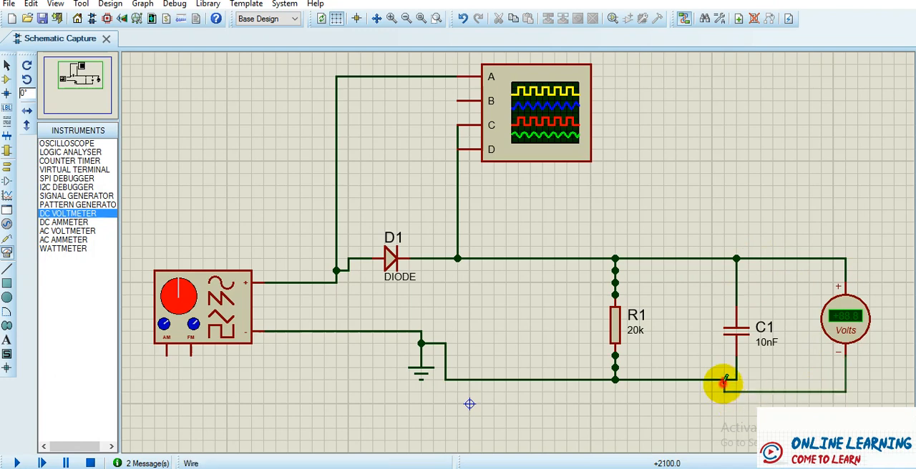
pyautogui.click(16, 463)
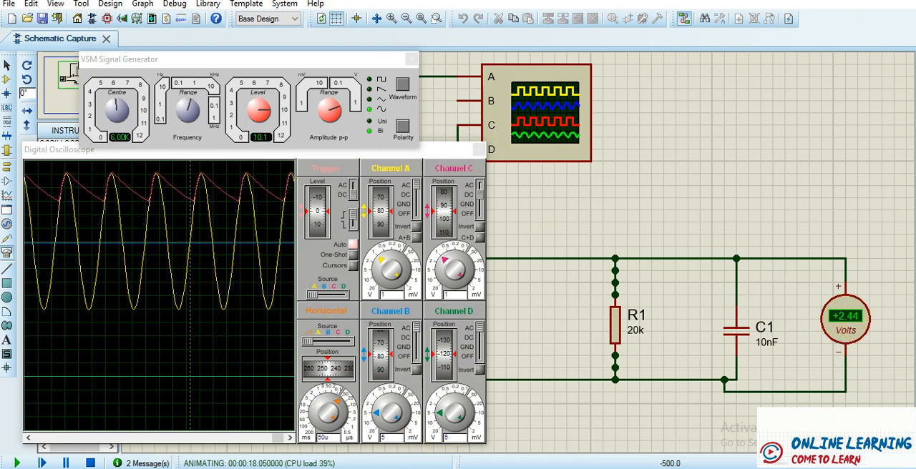
# - In the WPS Writer table, fill row 1 with a load R of 20 and a Vdc of 2.44
pyautogui.click(102, 429)
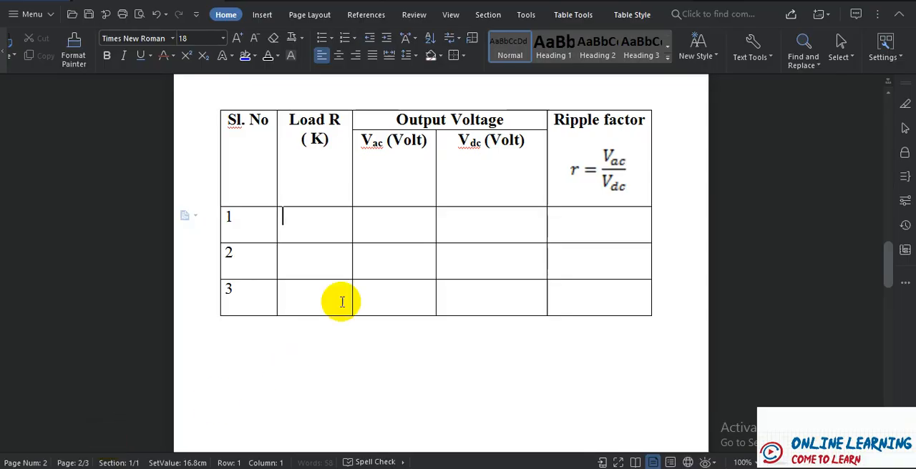
pyautogui.write('2')
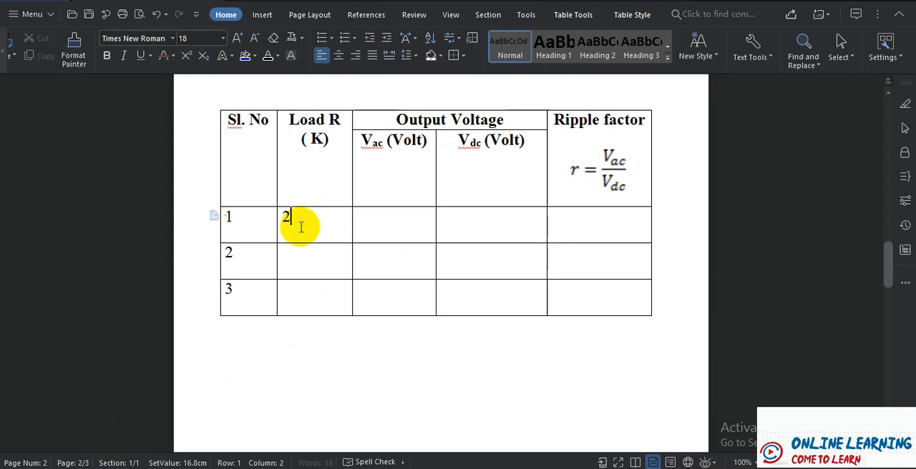
pyautogui.write('0 k hz')
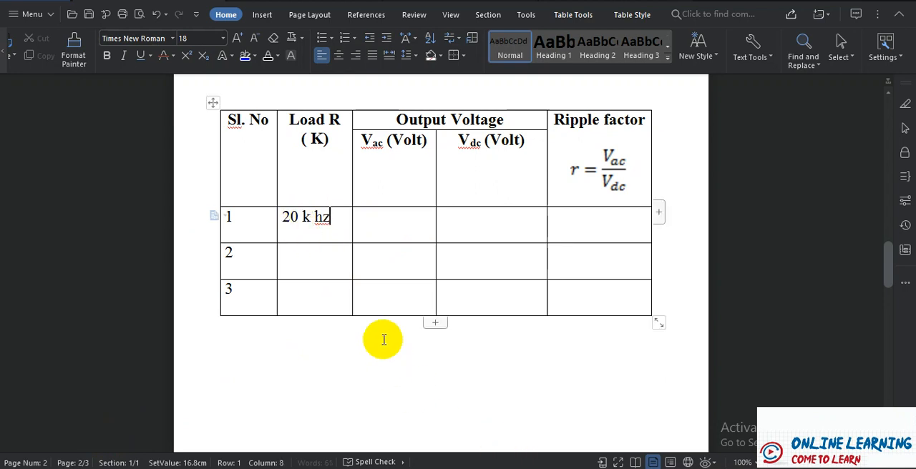
pyautogui.click(311, 216)
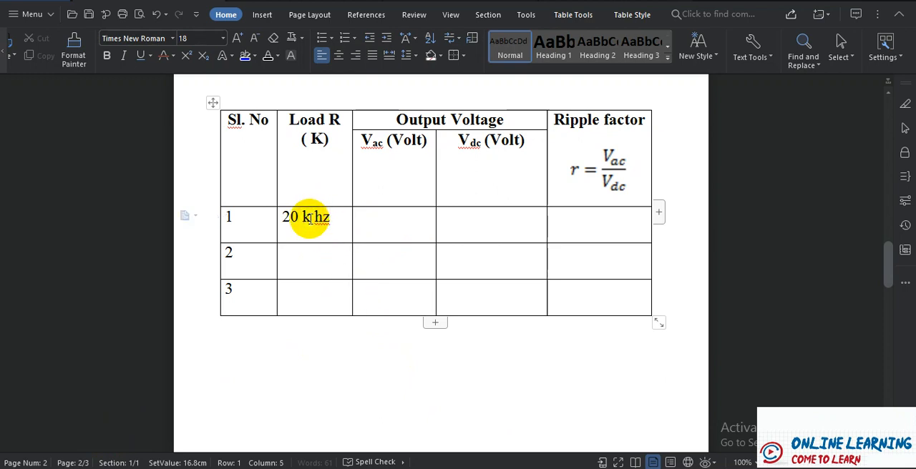
pyautogui.press('Delete')
pyautogui.press('Delete')
pyautogui.press('BackSpace')
pyautogui.press('BackSpace')
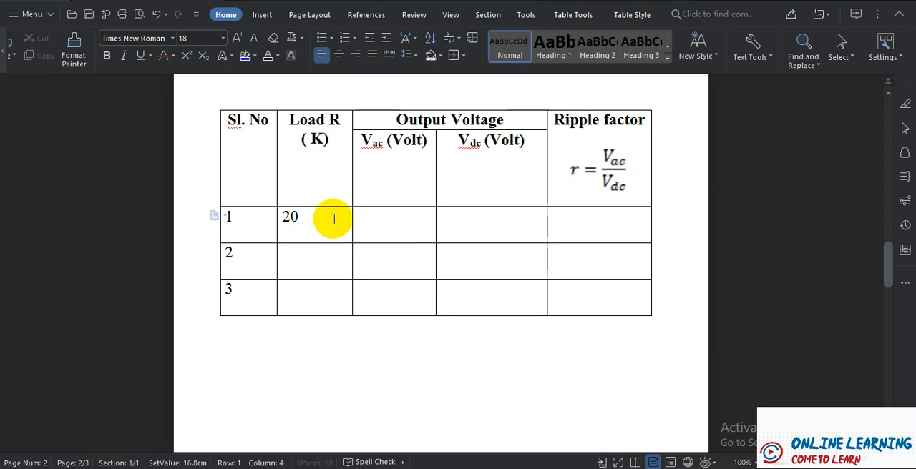
pyautogui.click(486, 222)
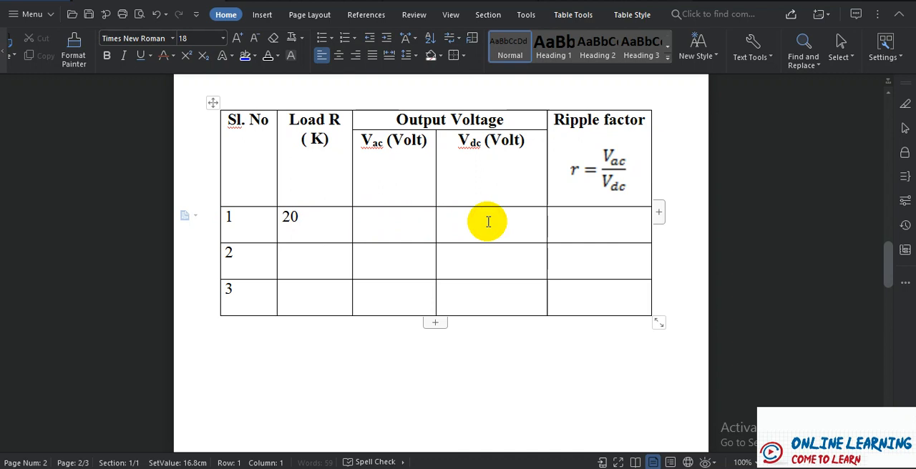
pyautogui.write('2.4')
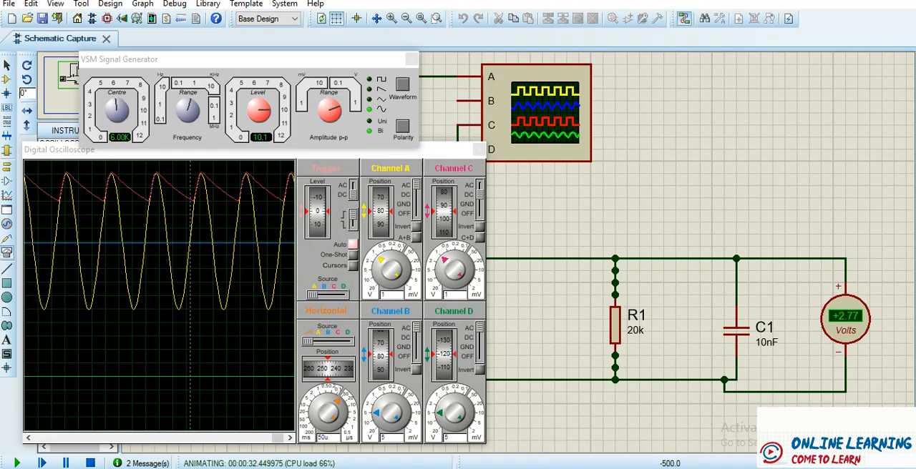
# - Switch back to Proteus, stop the simulation and delete the DC voltmeter
pyautogui.click(90, 463)
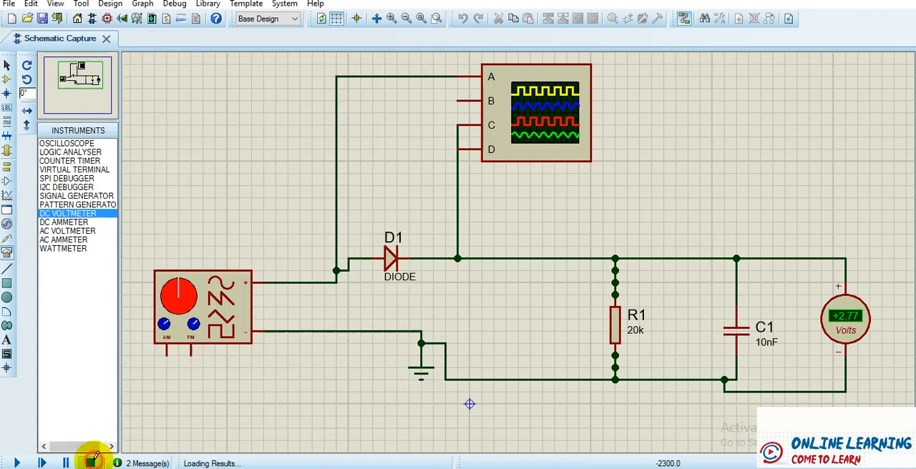
pyautogui.click(850, 323)
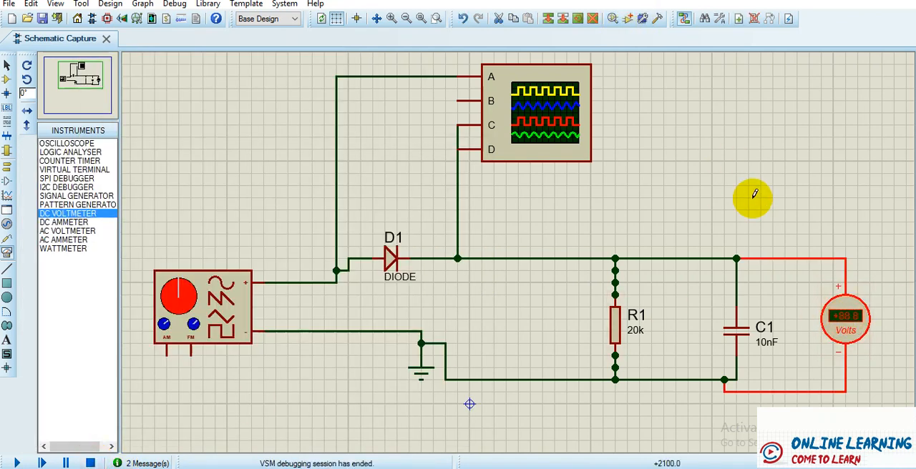
pyautogui.rightClick(852, 266)
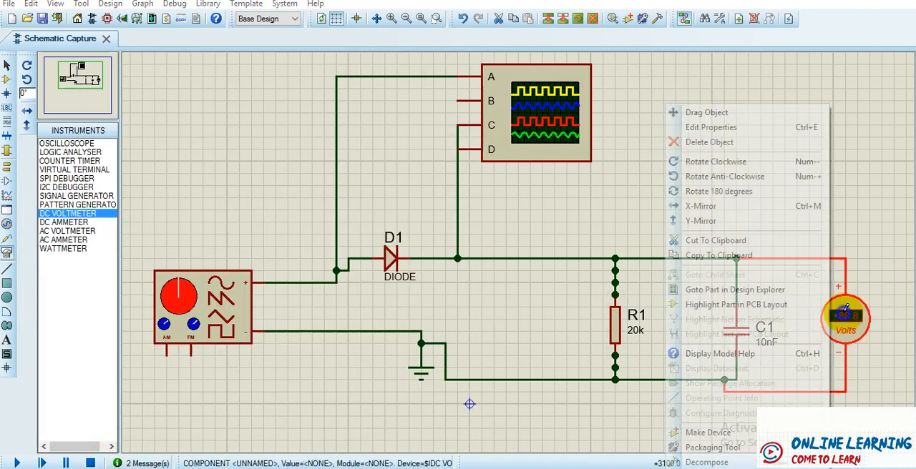
pyautogui.click(724, 141)
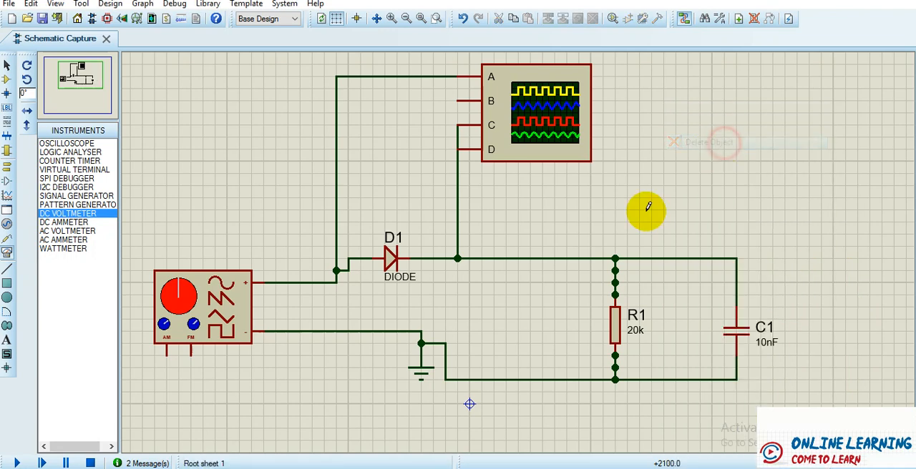
# - Place an AC voltmeter beside C1, wire it across the capacitor and run the simulation
pyautogui.click(79, 232)
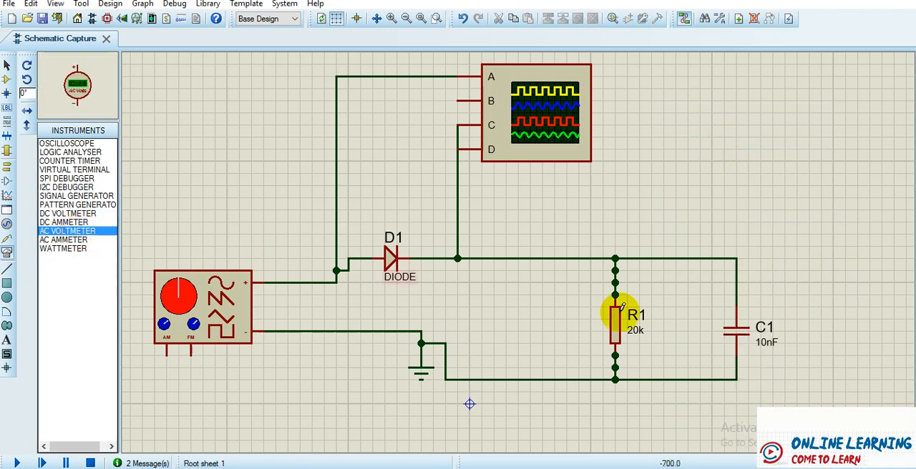
pyautogui.click(834, 327)
pyautogui.click(859, 320)
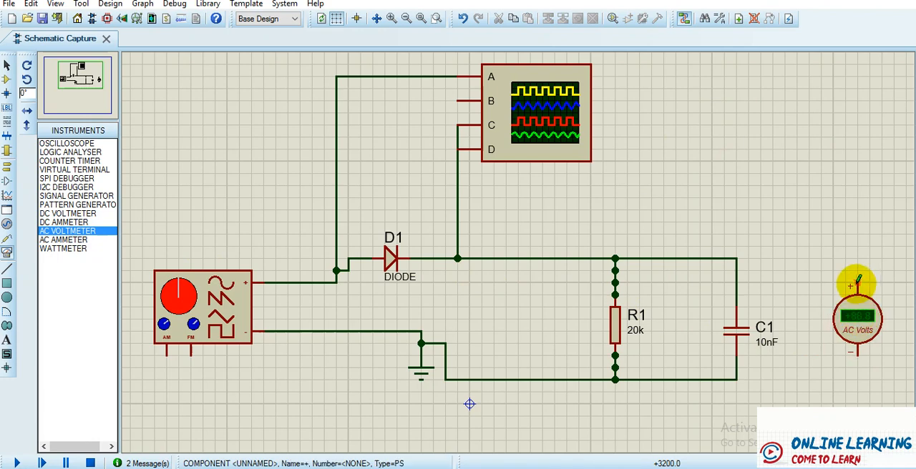
pyautogui.click(857, 284)
pyautogui.click(738, 258)
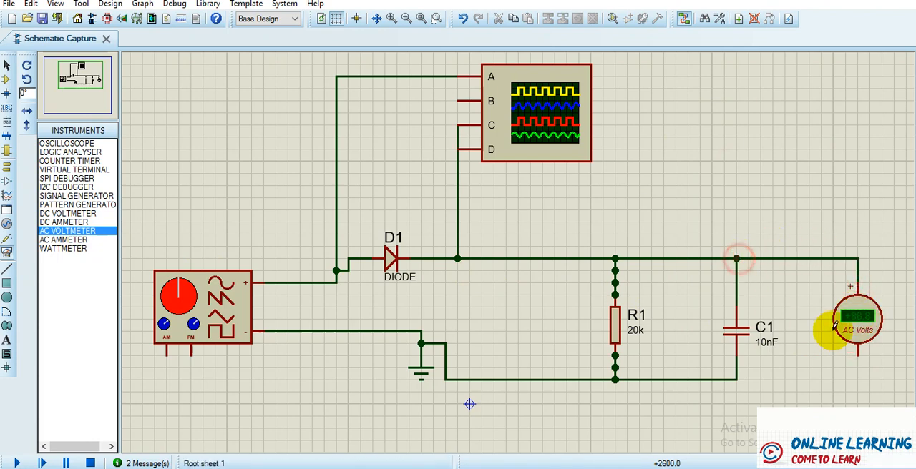
pyautogui.click(861, 357)
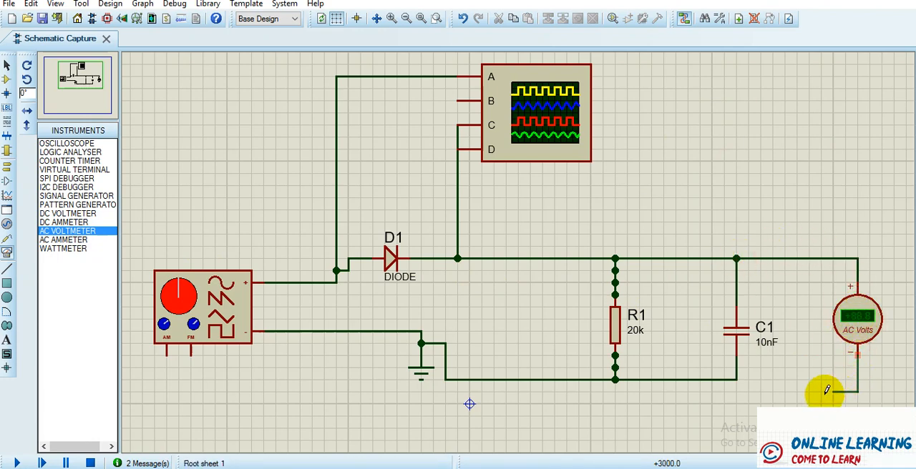
pyautogui.click(726, 382)
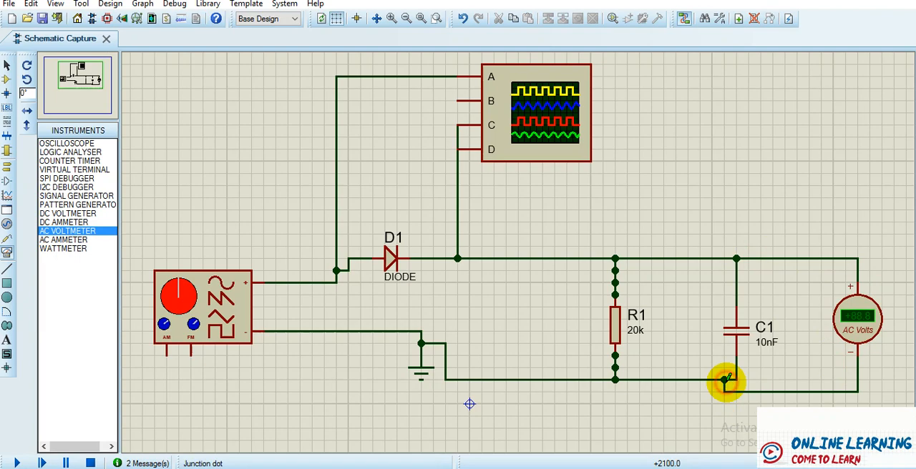
pyautogui.click(10, 462)
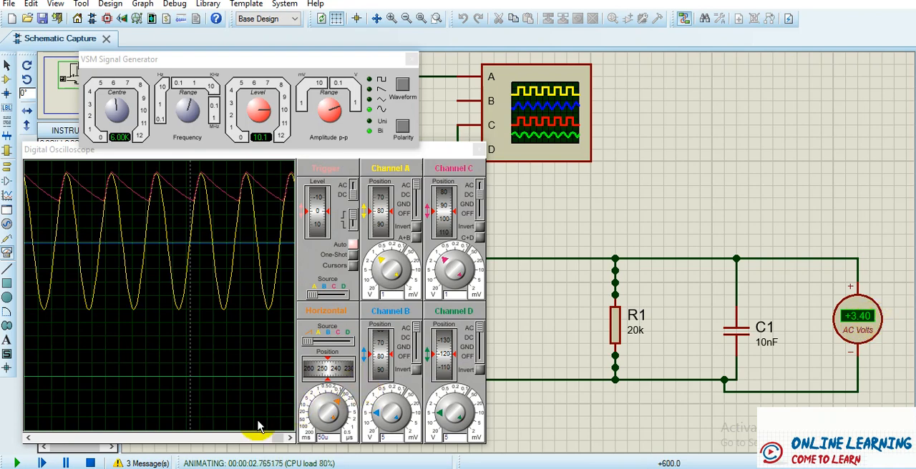
# - In the WPS Writer table, record a Vac of 3.40 in row 1 and fill in that row's ripple factor
pyautogui.moveTo(270, 466)
pyautogui.click(107, 432)
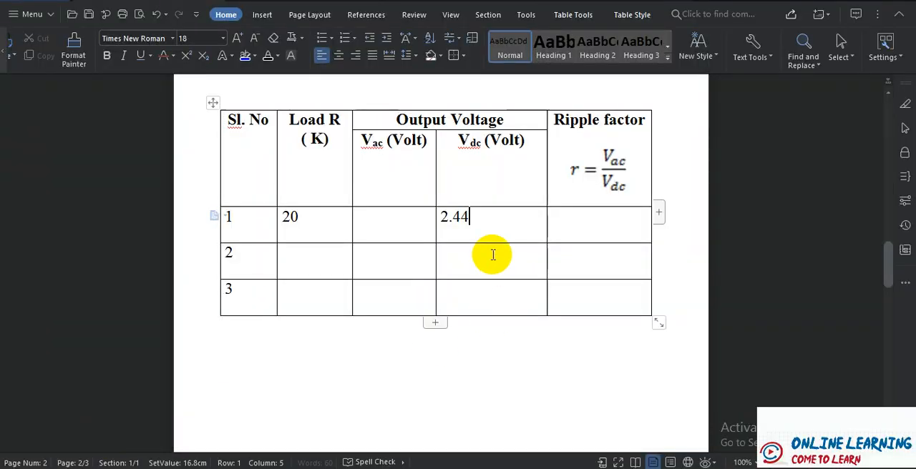
pyautogui.click(379, 219)
pyautogui.write('3.40')
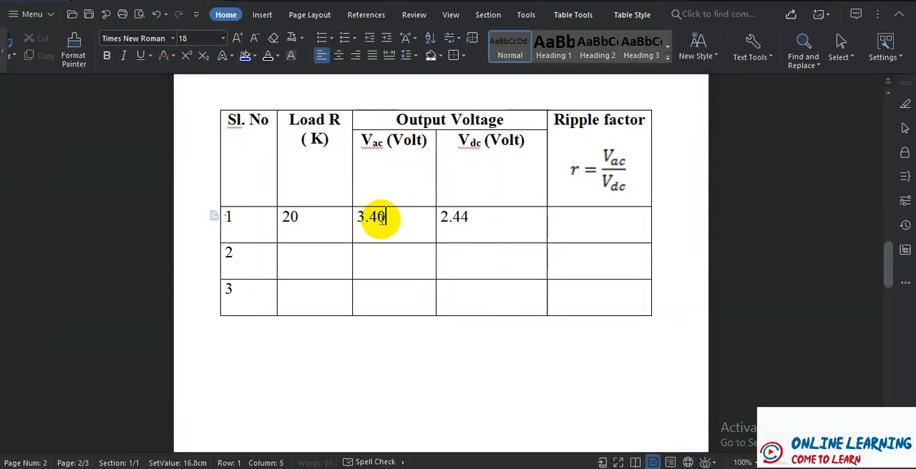
pyautogui.click(608, 219)
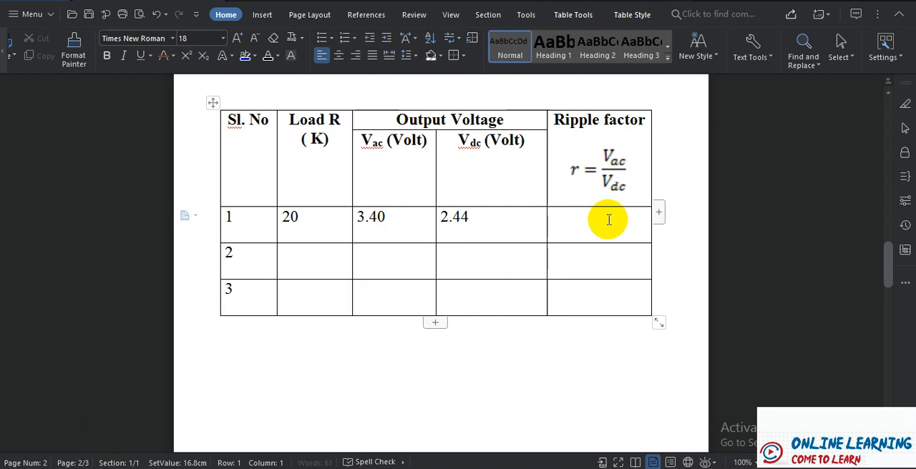
pyautogui.write('1')
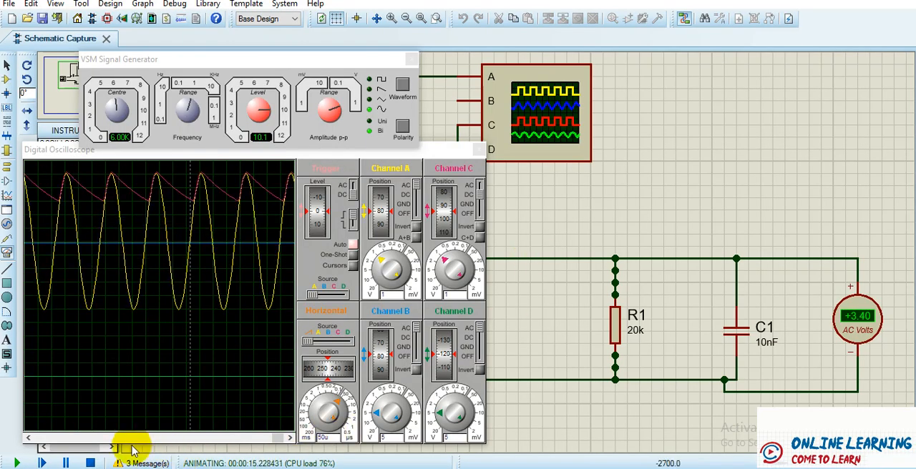
# - Stop the simulation, set R1's resistance to 30k and run the simulation again
pyautogui.click(92, 463)
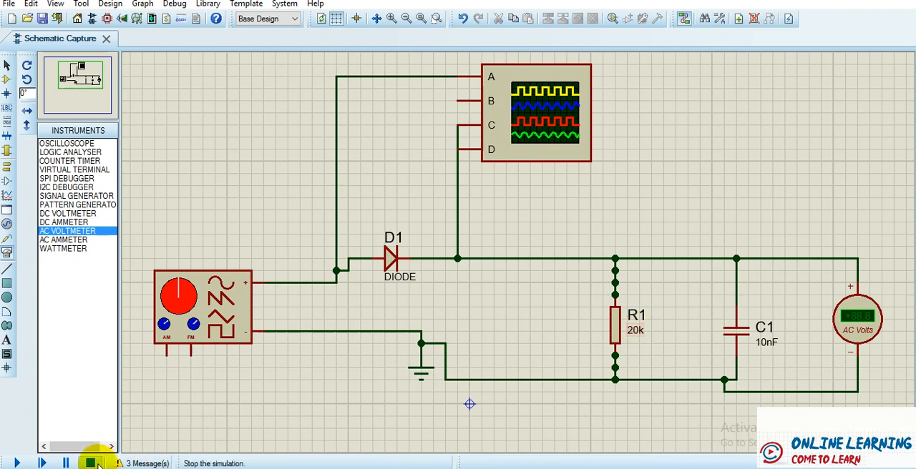
pyautogui.rightClick(635, 321)
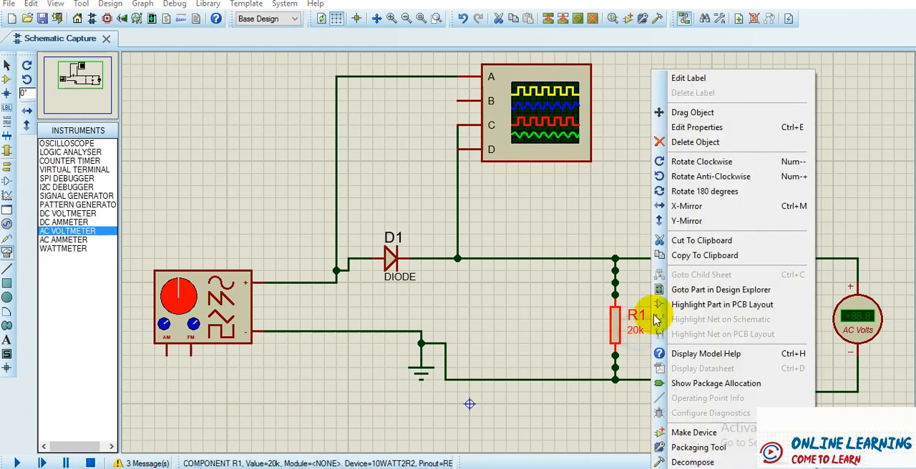
pyautogui.click(696, 129)
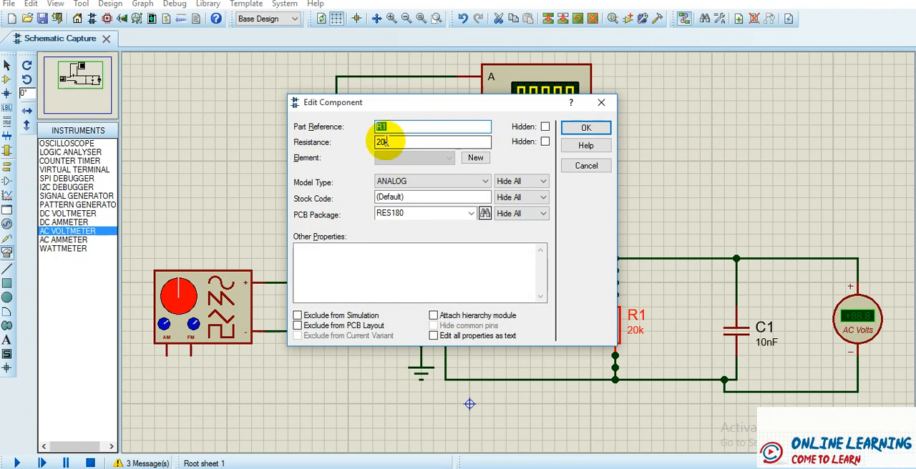
pyautogui.click(383, 142)
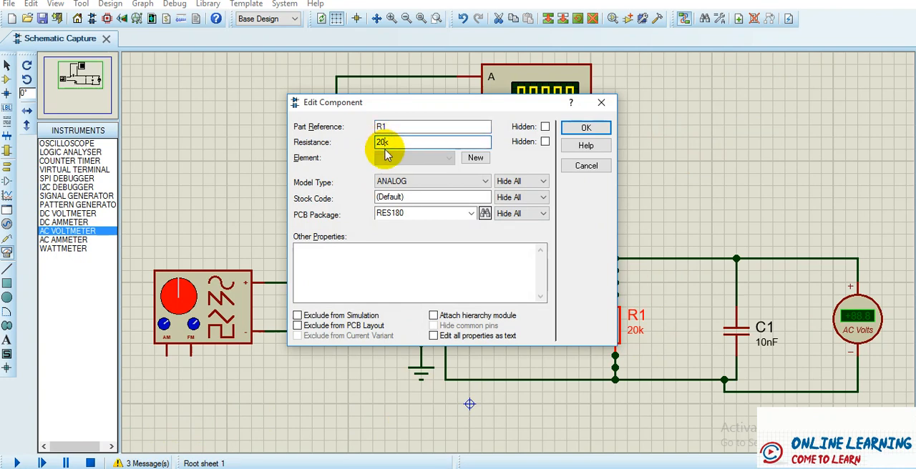
pyautogui.write('23')
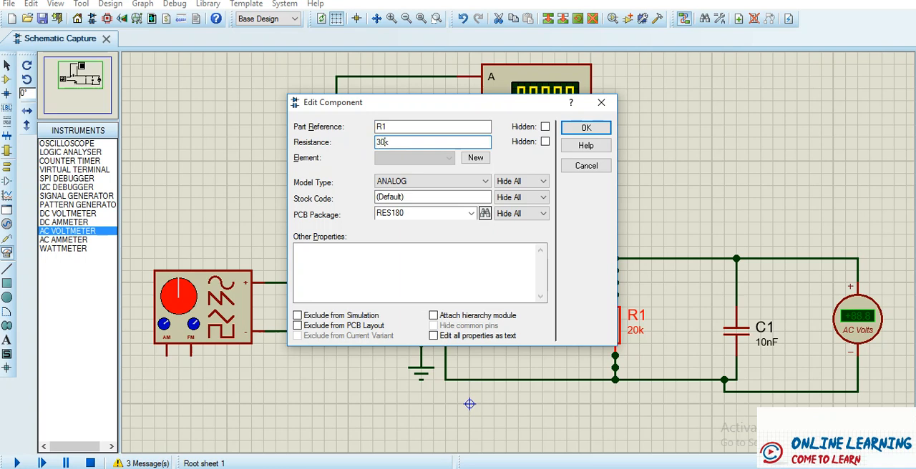
pyautogui.click(588, 128)
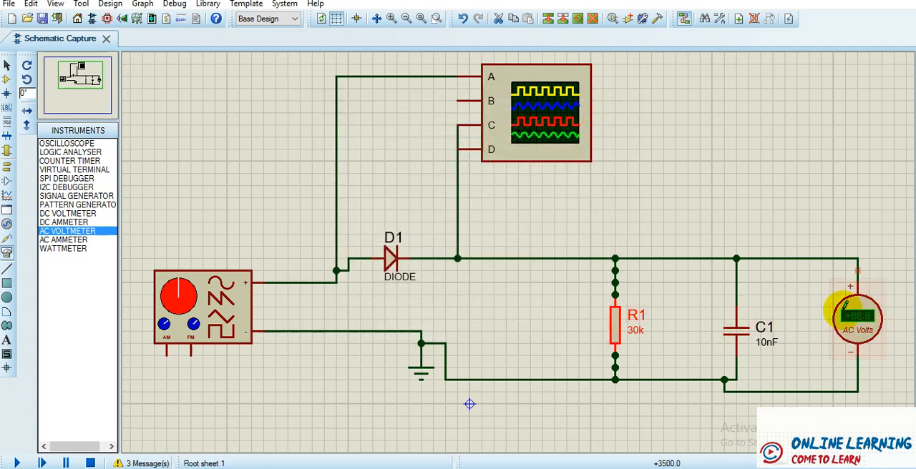
pyautogui.click(18, 463)
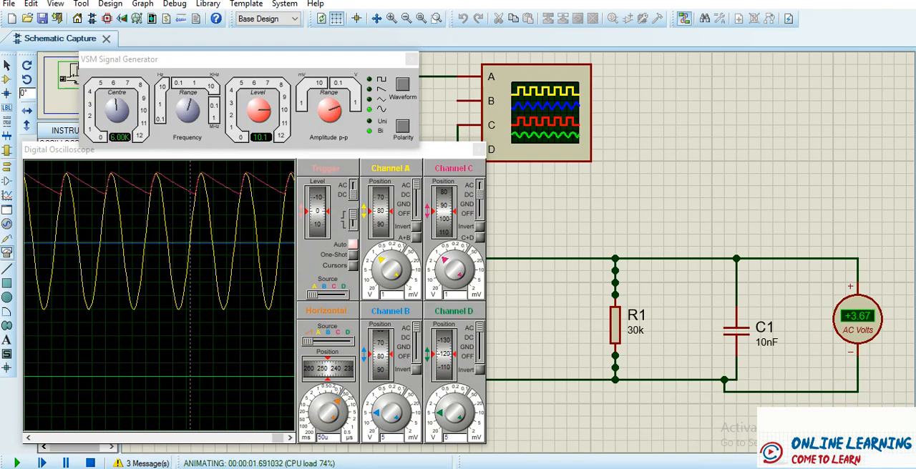
# - Switch to the WPS Writer table and fill row 2 with a Vac of 3.67 and a load R of 30
pyautogui.click(68, 425)
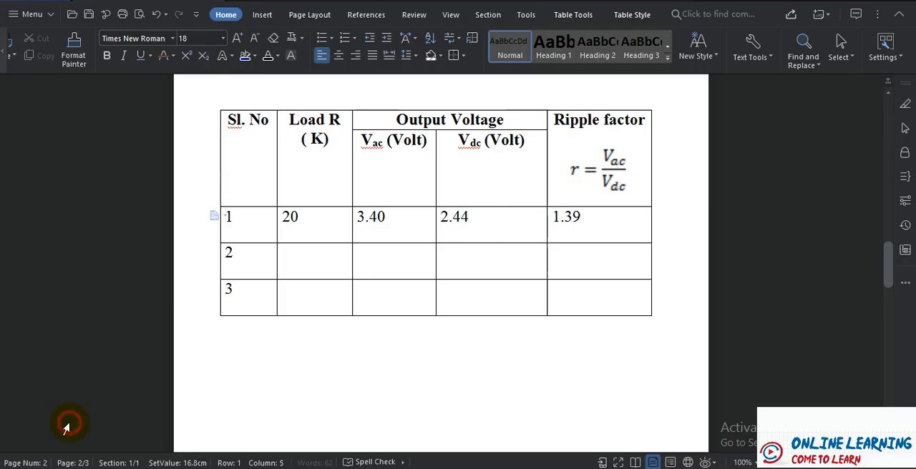
pyautogui.click(396, 267)
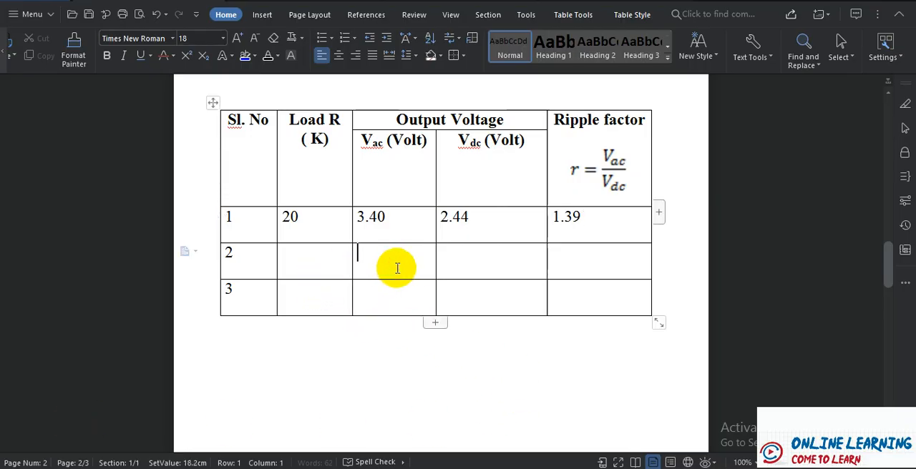
pyautogui.write('3.67')
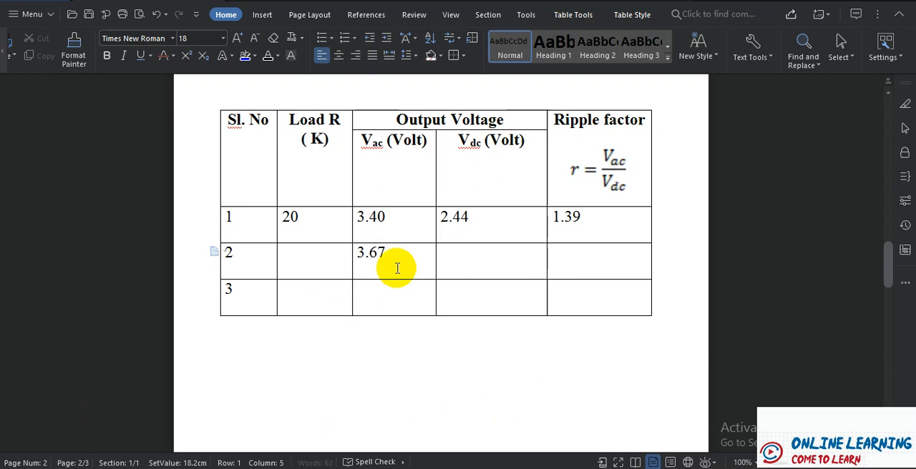
pyautogui.click(321, 268)
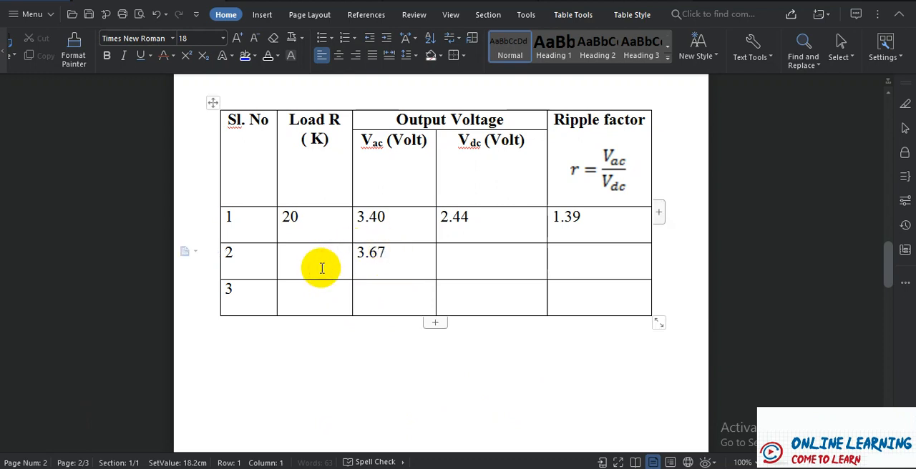
pyautogui.write('30')
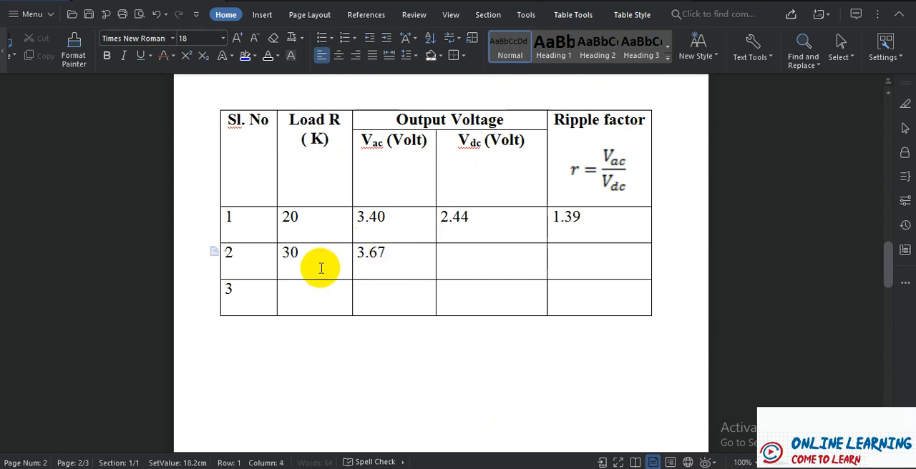
pyautogui.click(465, 259)
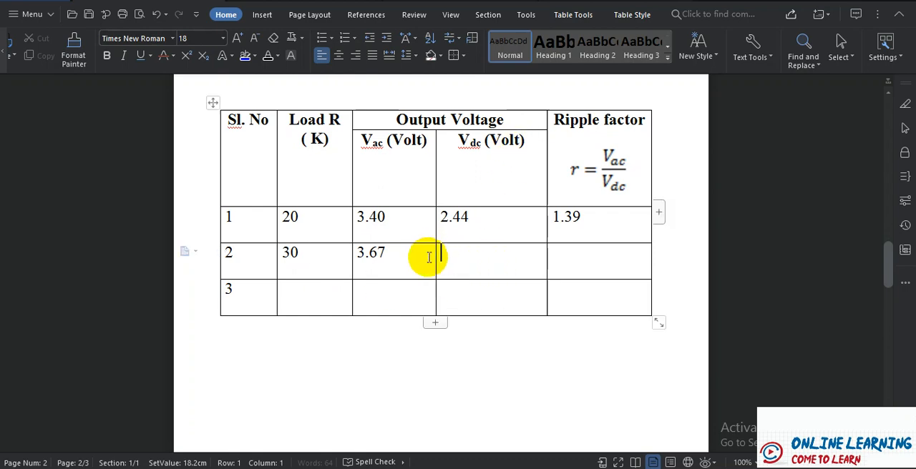
# - Switch back to Proteus, stop the simulation and delete the AC voltmeter
pyautogui.click(267, 468)
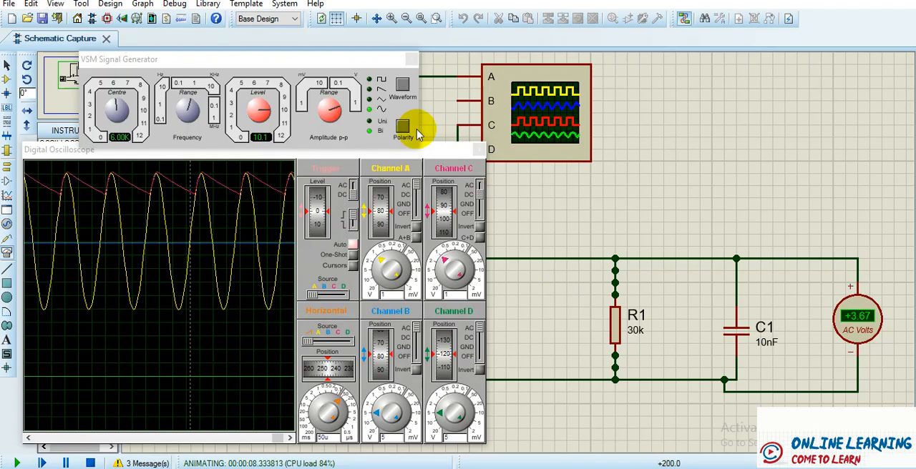
pyautogui.click(90, 463)
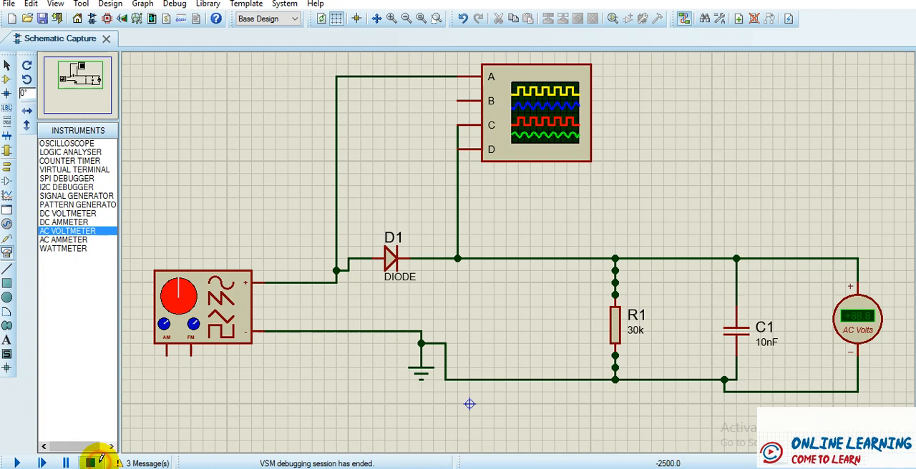
pyautogui.click(876, 326)
pyautogui.rightClick(876, 326)
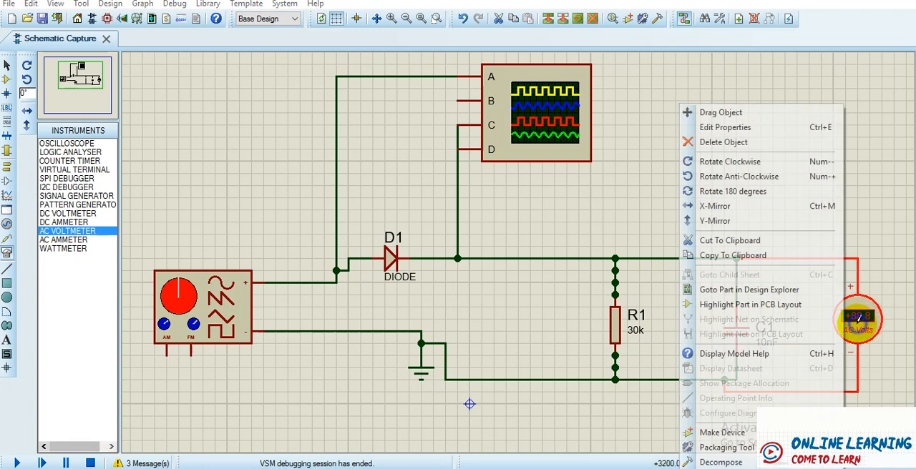
pyautogui.click(724, 140)
# - Place a DC voltmeter beside C1, wire it across the capacitor and run the simulation
pyautogui.click(67, 214)
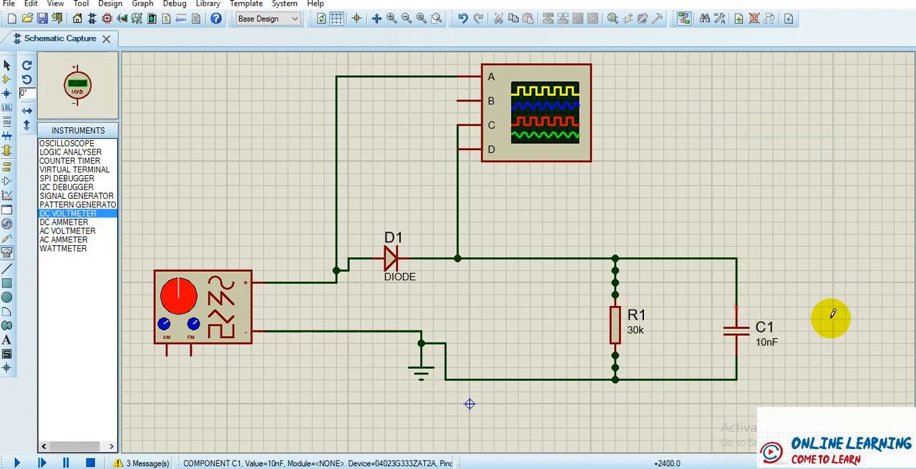
pyautogui.click(857, 319)
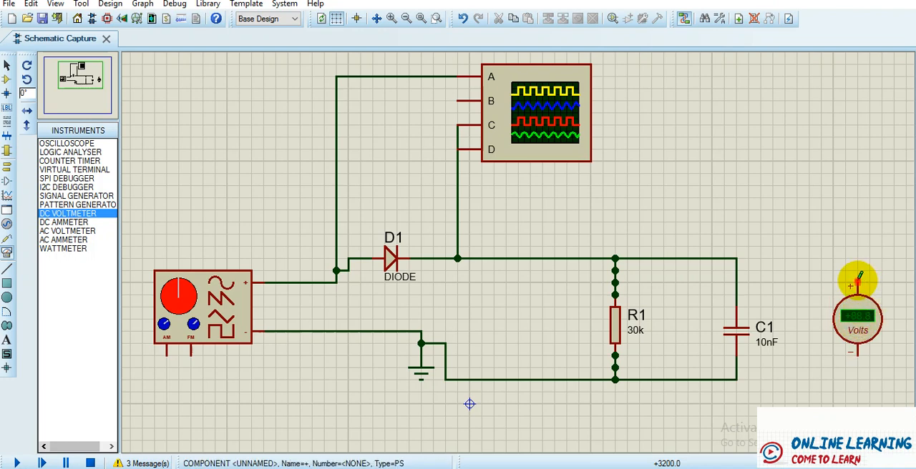
pyautogui.click(858, 284)
pyautogui.click(737, 259)
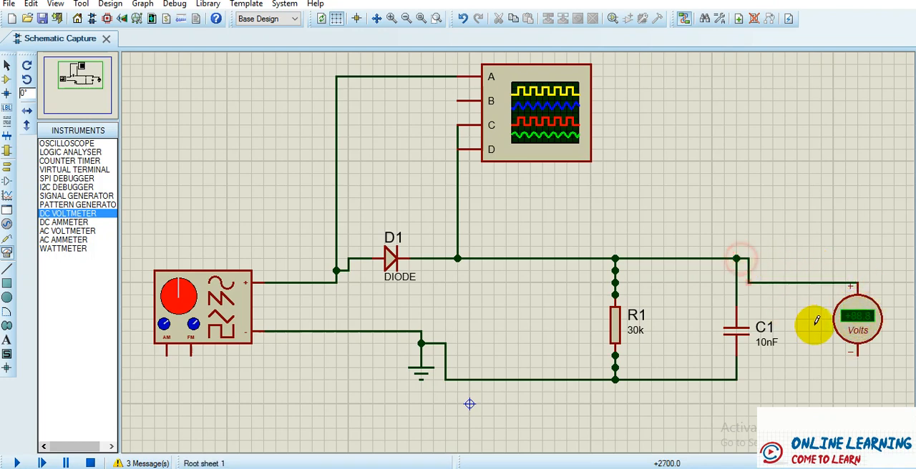
pyautogui.click(858, 352)
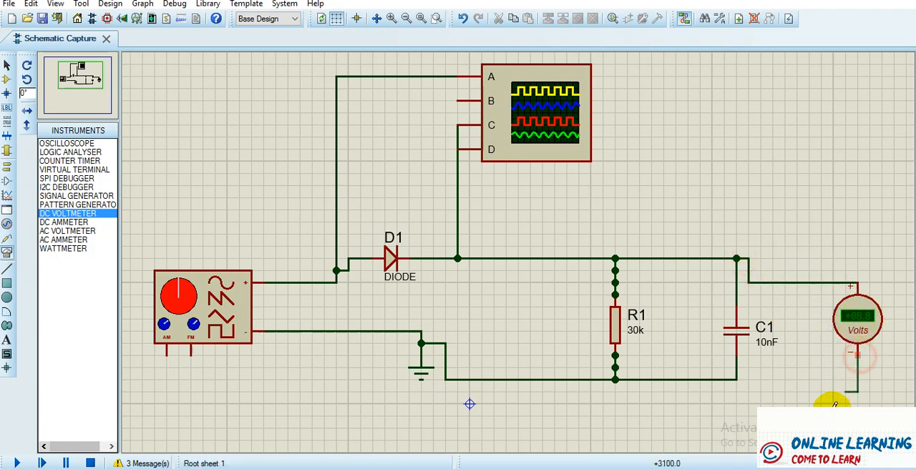
pyautogui.click(725, 380)
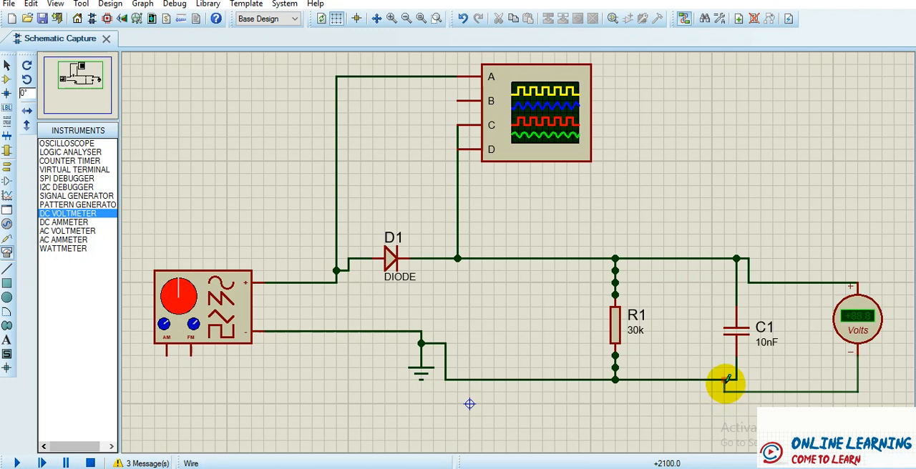
pyautogui.click(16, 463)
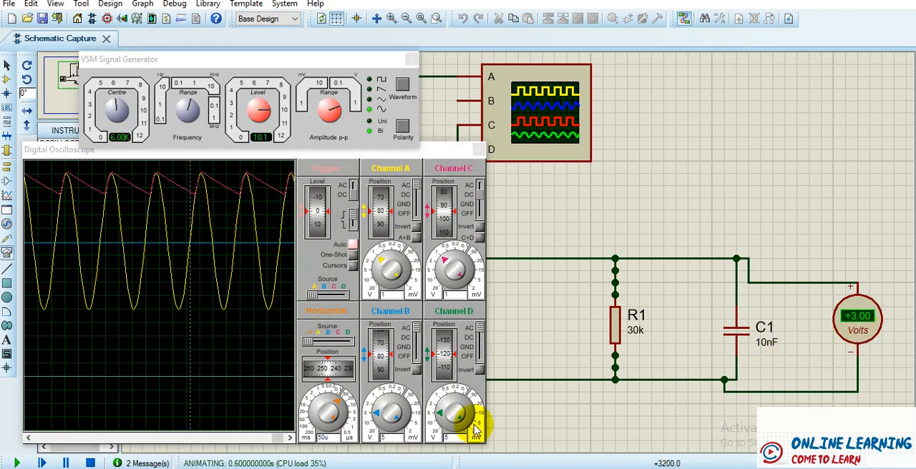
# - In the Lab8.docx table in WPS Writer, record a Vdc of 3 in row 2 and fill in that row's ripple factor
pyautogui.moveTo(283, 468)
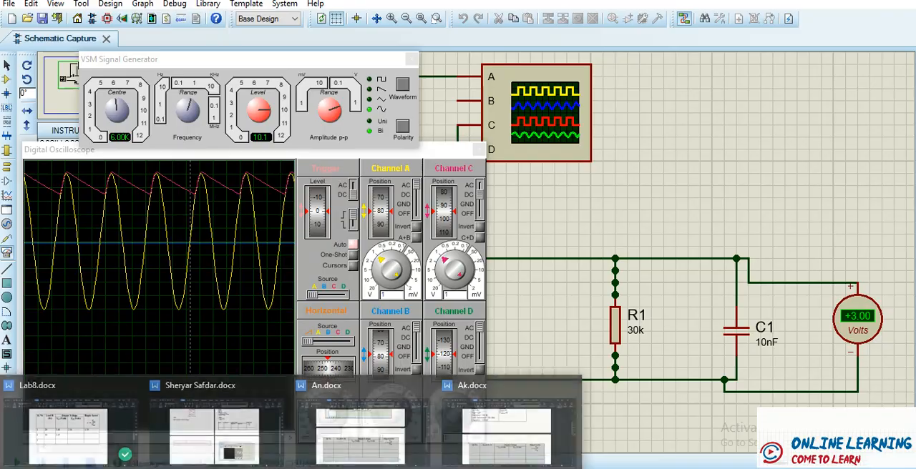
pyautogui.click(127, 415)
pyautogui.click(470, 268)
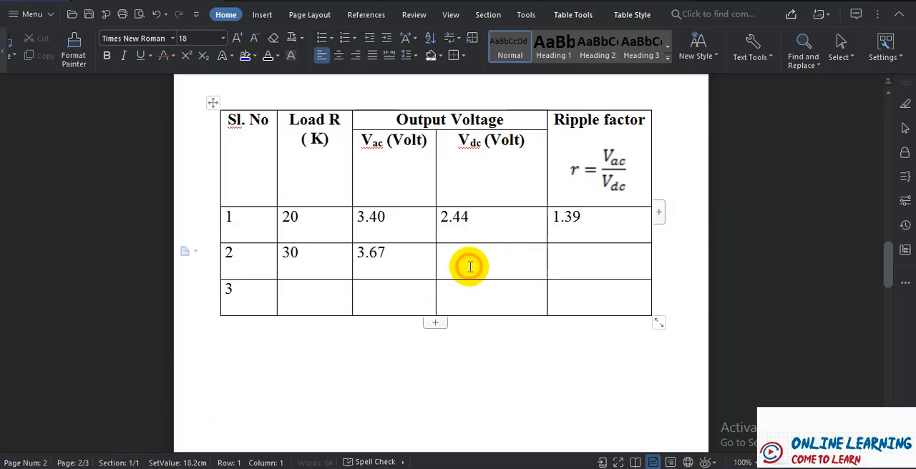
pyautogui.write('3')
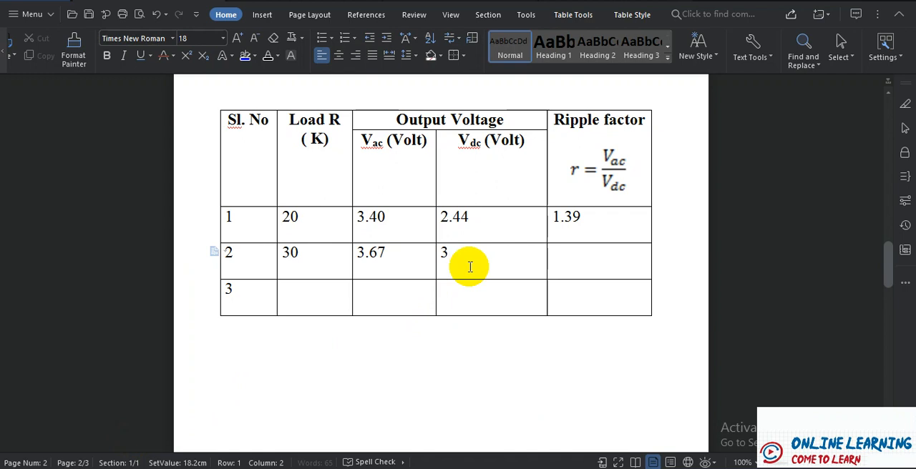
pyautogui.click(593, 265)
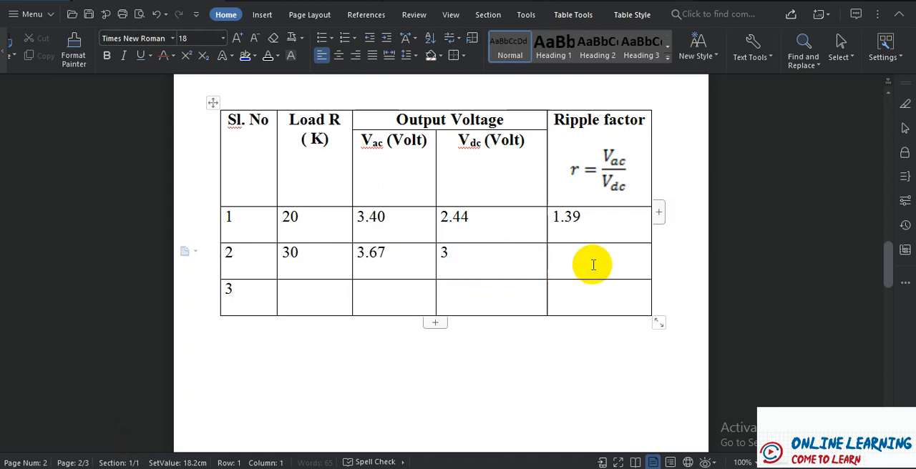
pyautogui.write('1')
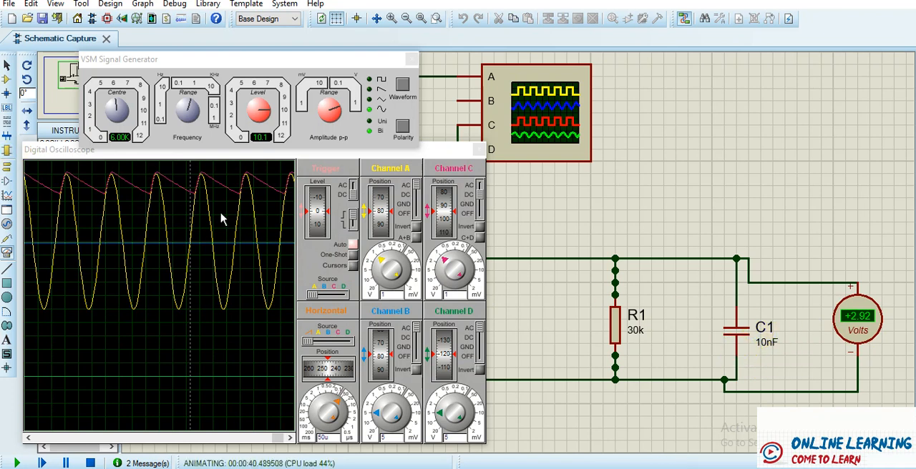
# - Back in Proteus, stop the simulation, set C1's capacitance to 10F and run the simulation again
pyautogui.click(90, 463)
pyautogui.rightClick(765, 346)
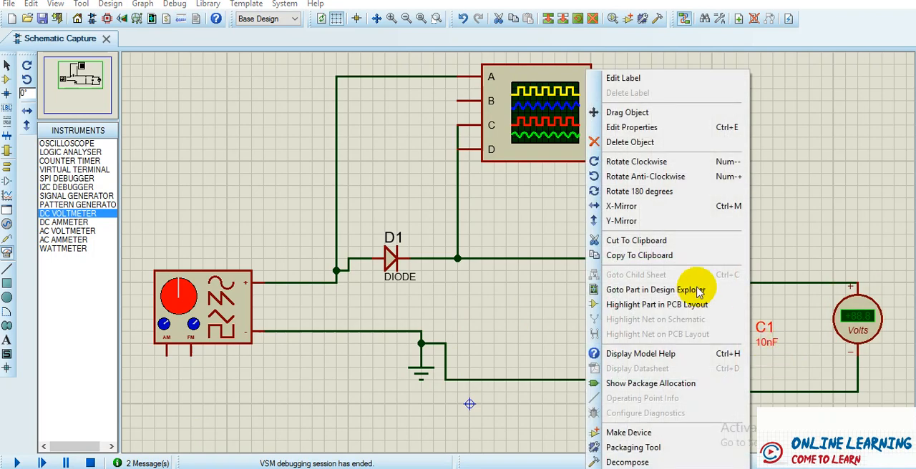
pyautogui.click(627, 127)
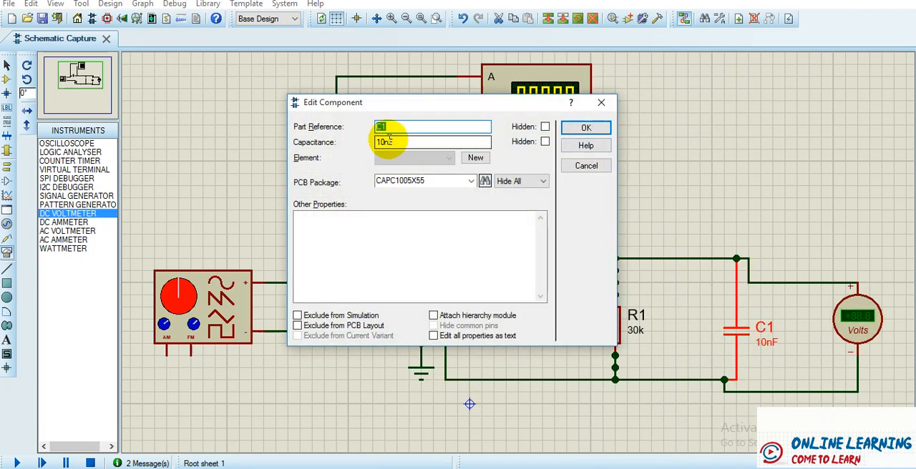
pyautogui.click(388, 145)
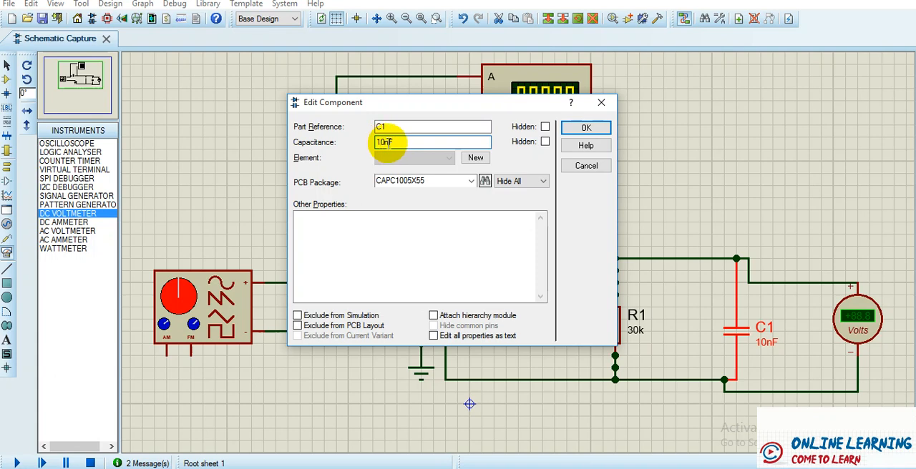
pyautogui.click(389, 143)
pyautogui.press('BackSpace')
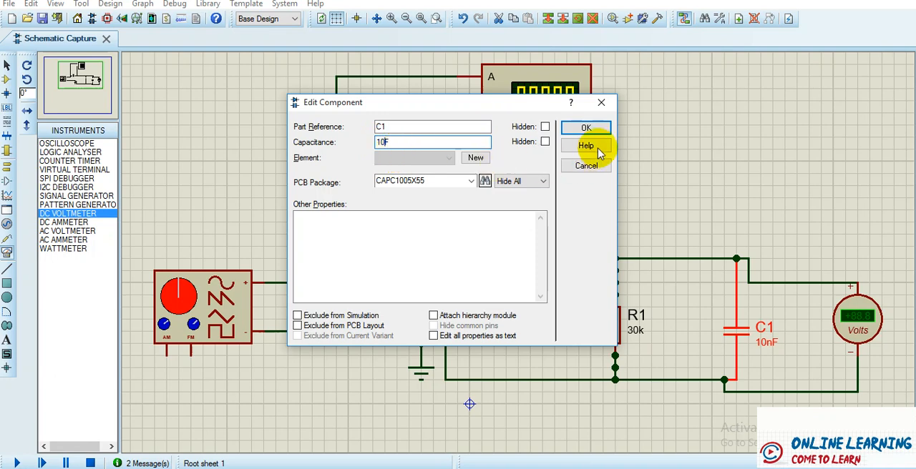
pyautogui.click(586, 127)
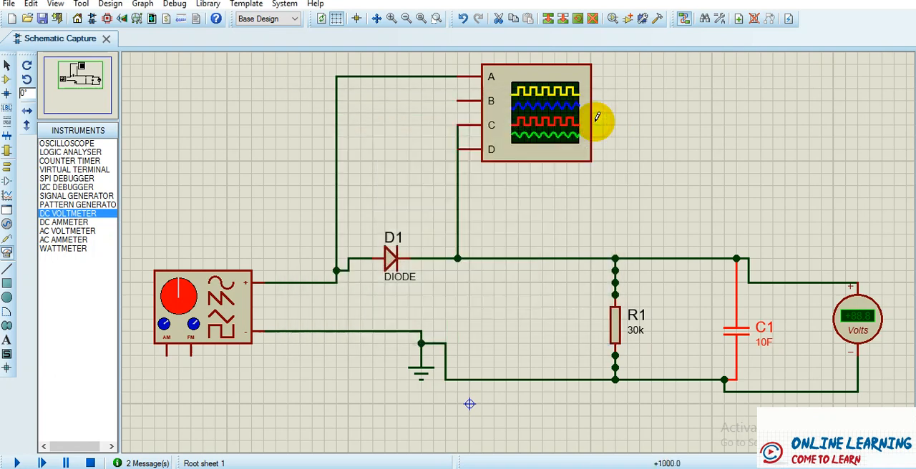
pyautogui.click(10, 461)
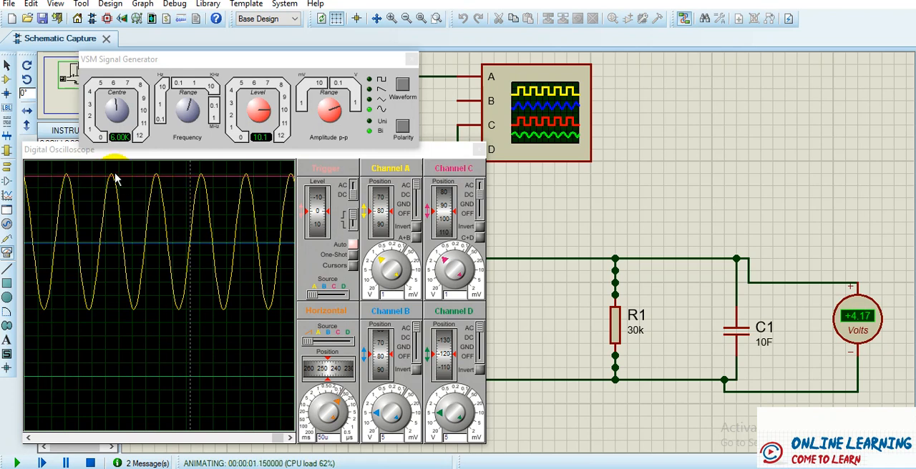
# - Examine the capacitor output trace on the oscilloscope, shifting channel C's position and switching its scale between 0.5 V and 1 V per division
pyautogui.moveTo(438, 205); pyautogui.dragTo(442, 221)
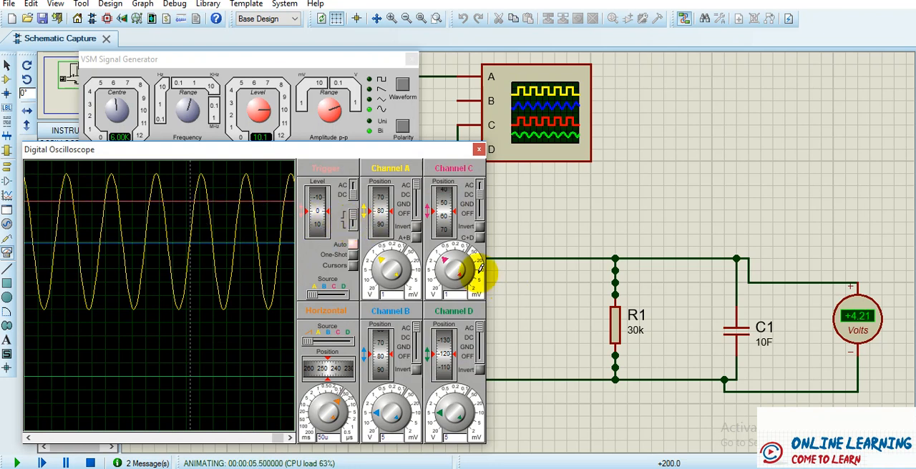
pyautogui.moveTo(447, 259); pyautogui.dragTo(449, 256)
pyautogui.click(448, 260)
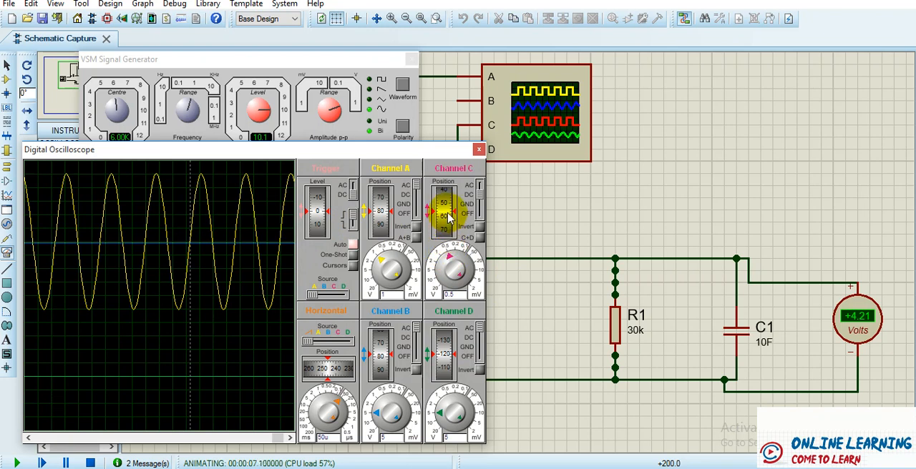
pyautogui.click(447, 260)
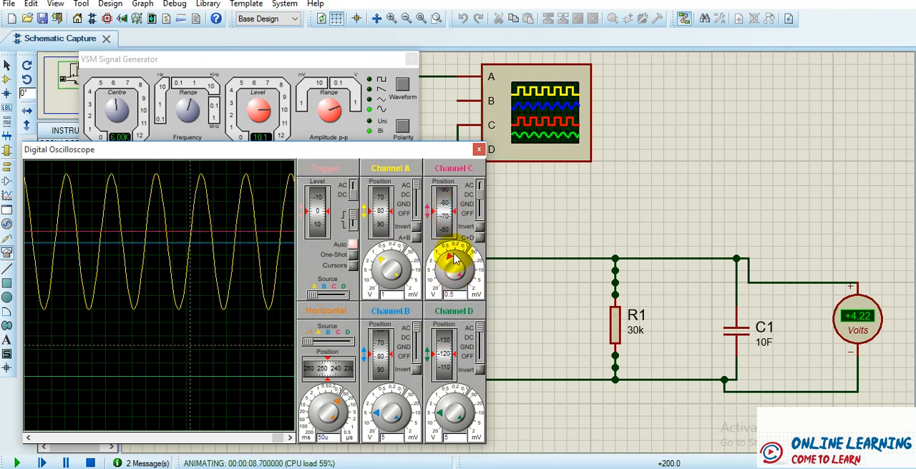
pyautogui.click(444, 205)
pyautogui.moveTo(443, 205); pyautogui.dragTo(442, 233)
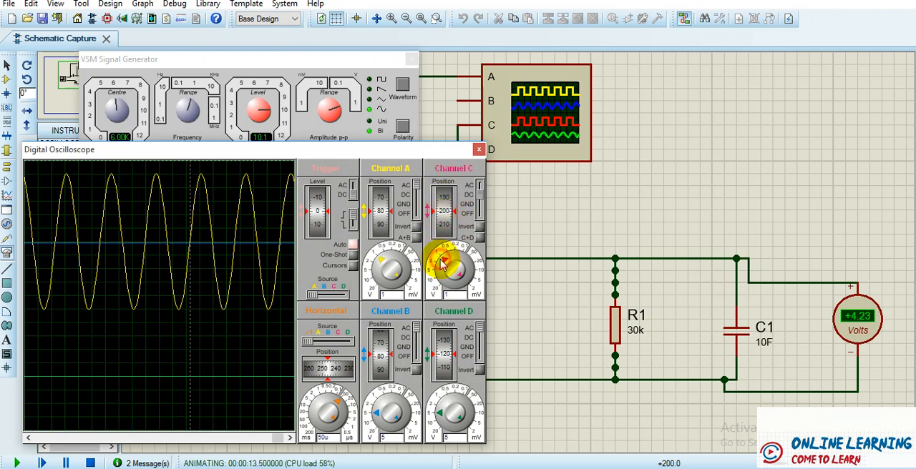
pyautogui.click(446, 258)
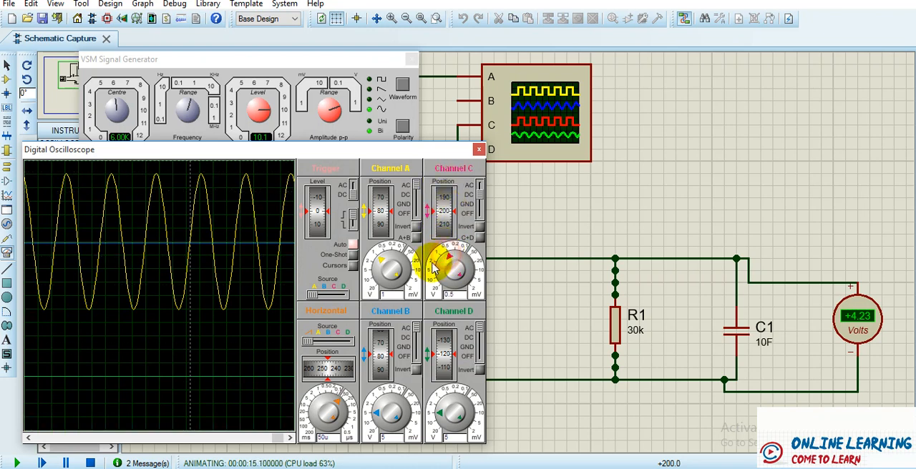
pyautogui.click(434, 267)
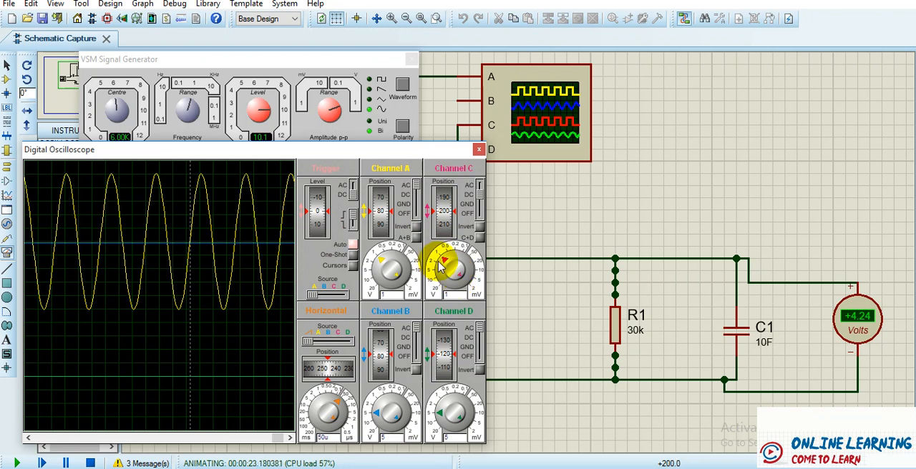
# - Fine-adjust oscilloscope channel C to 1.09 V per division, move its trace to position -100, and stop the simulation
pyautogui.moveTo(445, 262)
pyautogui.mouseDown()
pyautogui.moveTo(476, 260)
pyautogui.moveTo(465, 286)
pyautogui.moveTo(453, 266)
pyautogui.moveTo(464, 264)
pyautogui.moveTo(448, 261)
pyautogui.mouseUp()
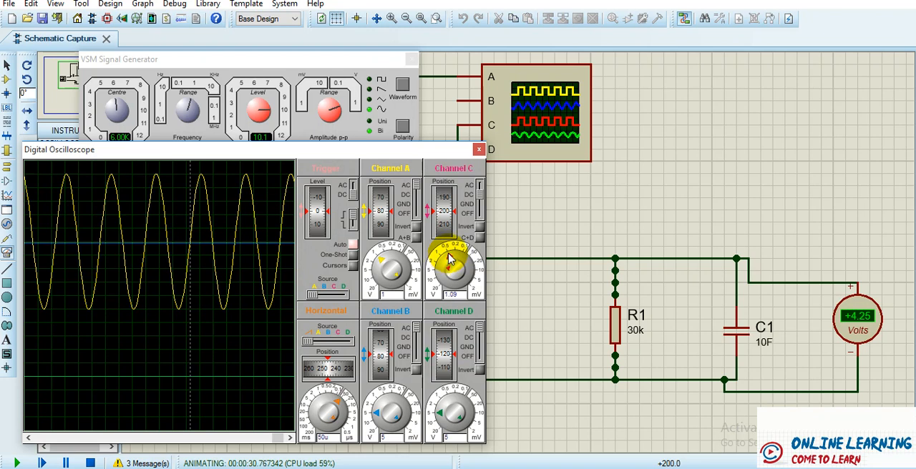
pyautogui.moveTo(446, 208)
pyautogui.mouseDown()
pyautogui.moveTo(443, 240)
pyautogui.moveTo(439, 199)
pyautogui.mouseUp()
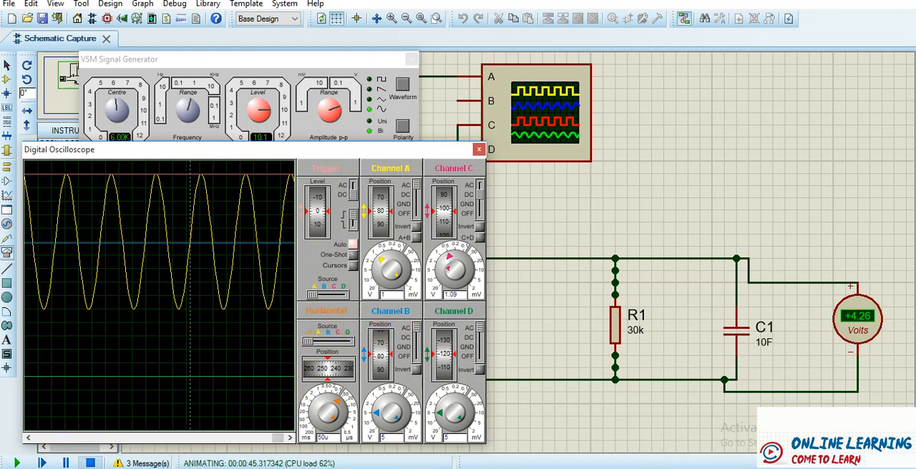
pyautogui.click(90, 464)
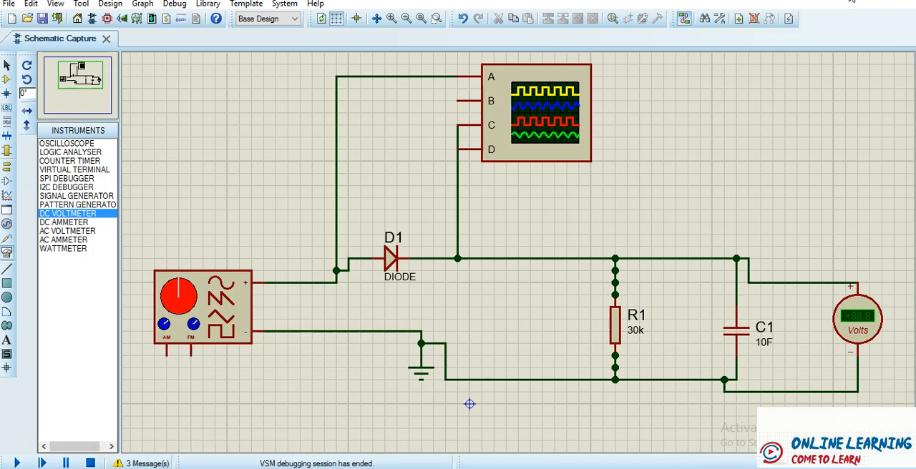